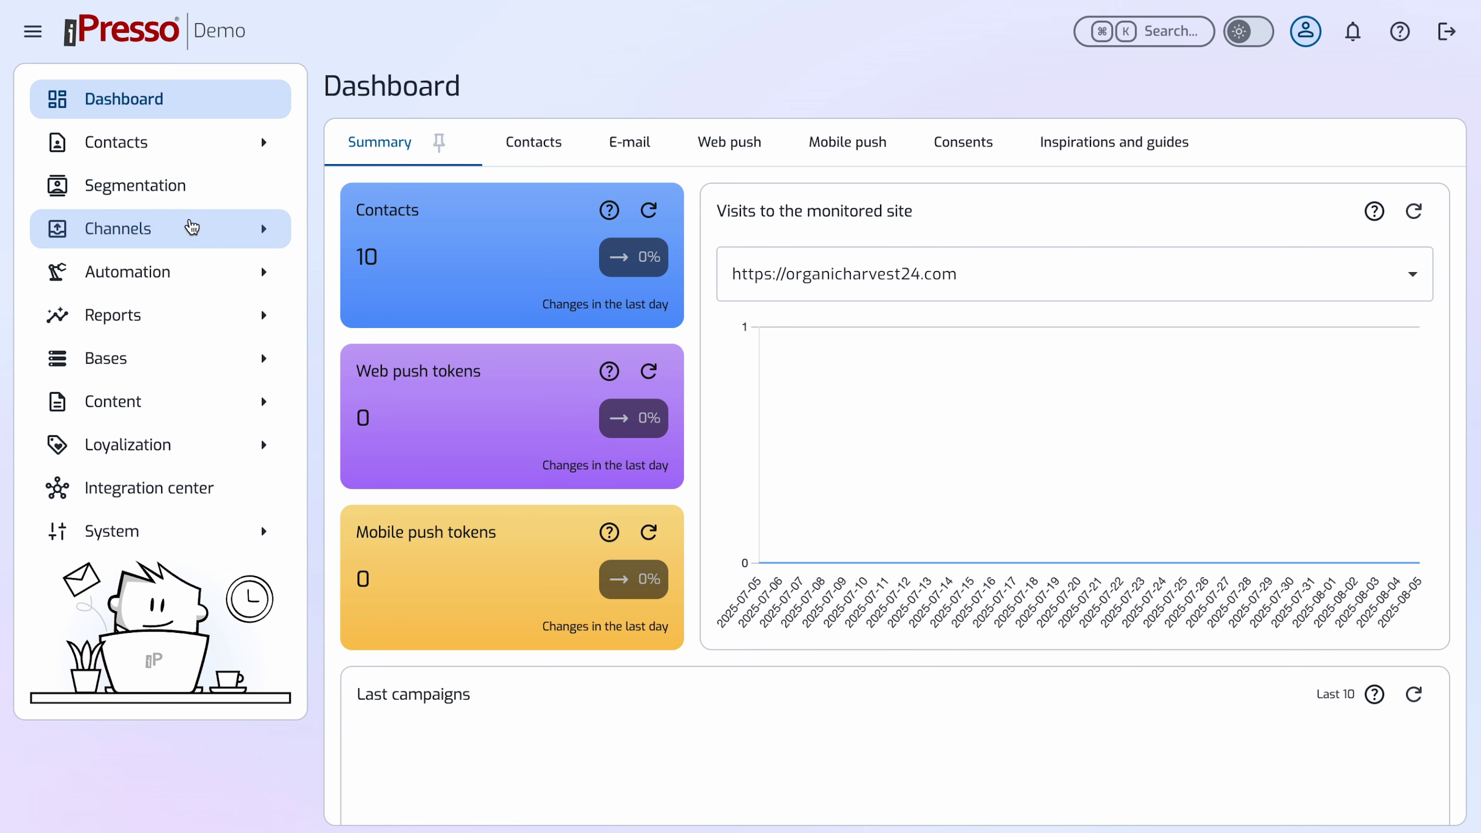
Start a new marketing automation scenario
left_click(172, 273)
left_click(146, 314)
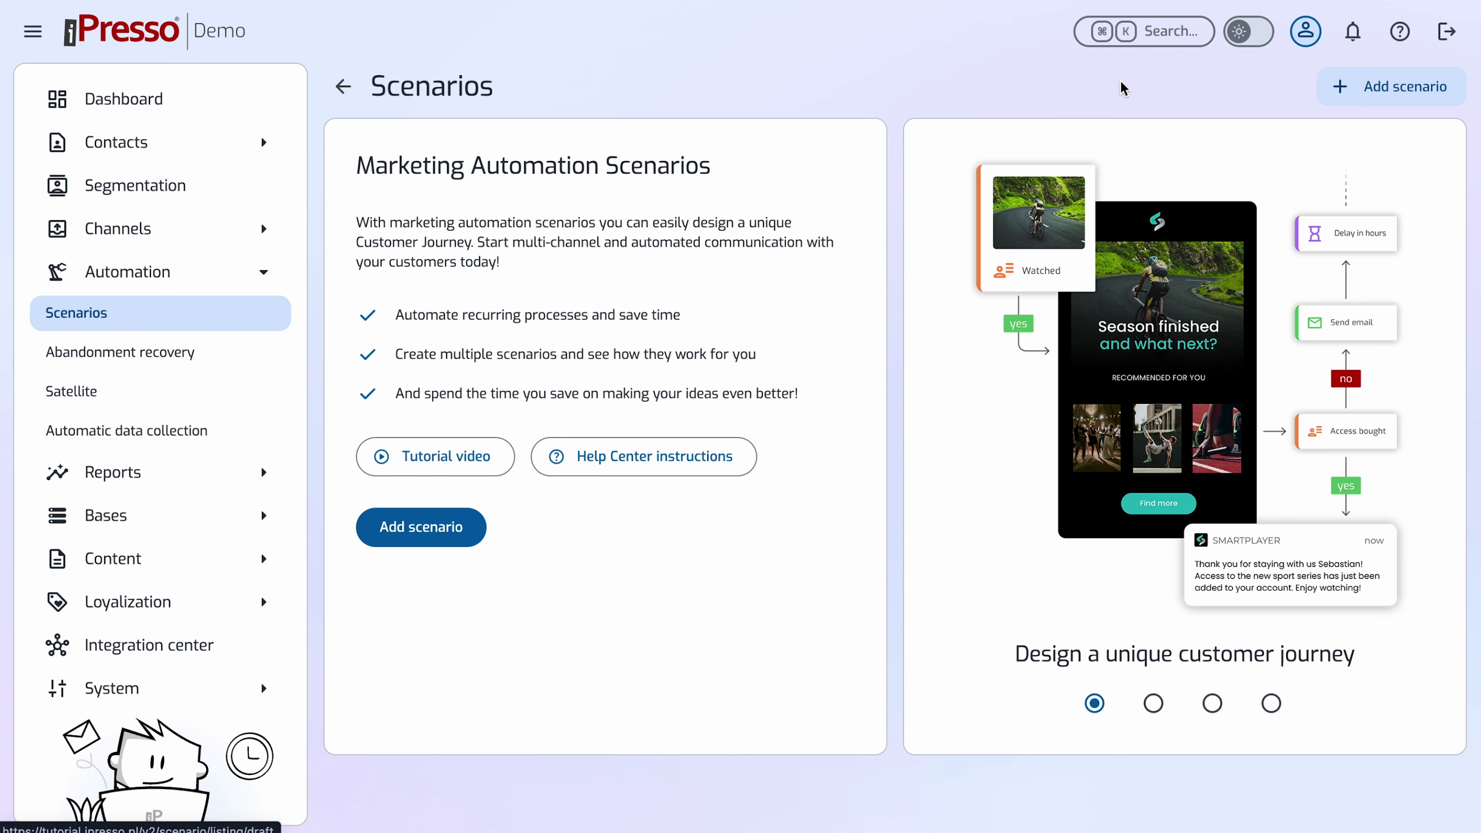
left_click(1382, 86)
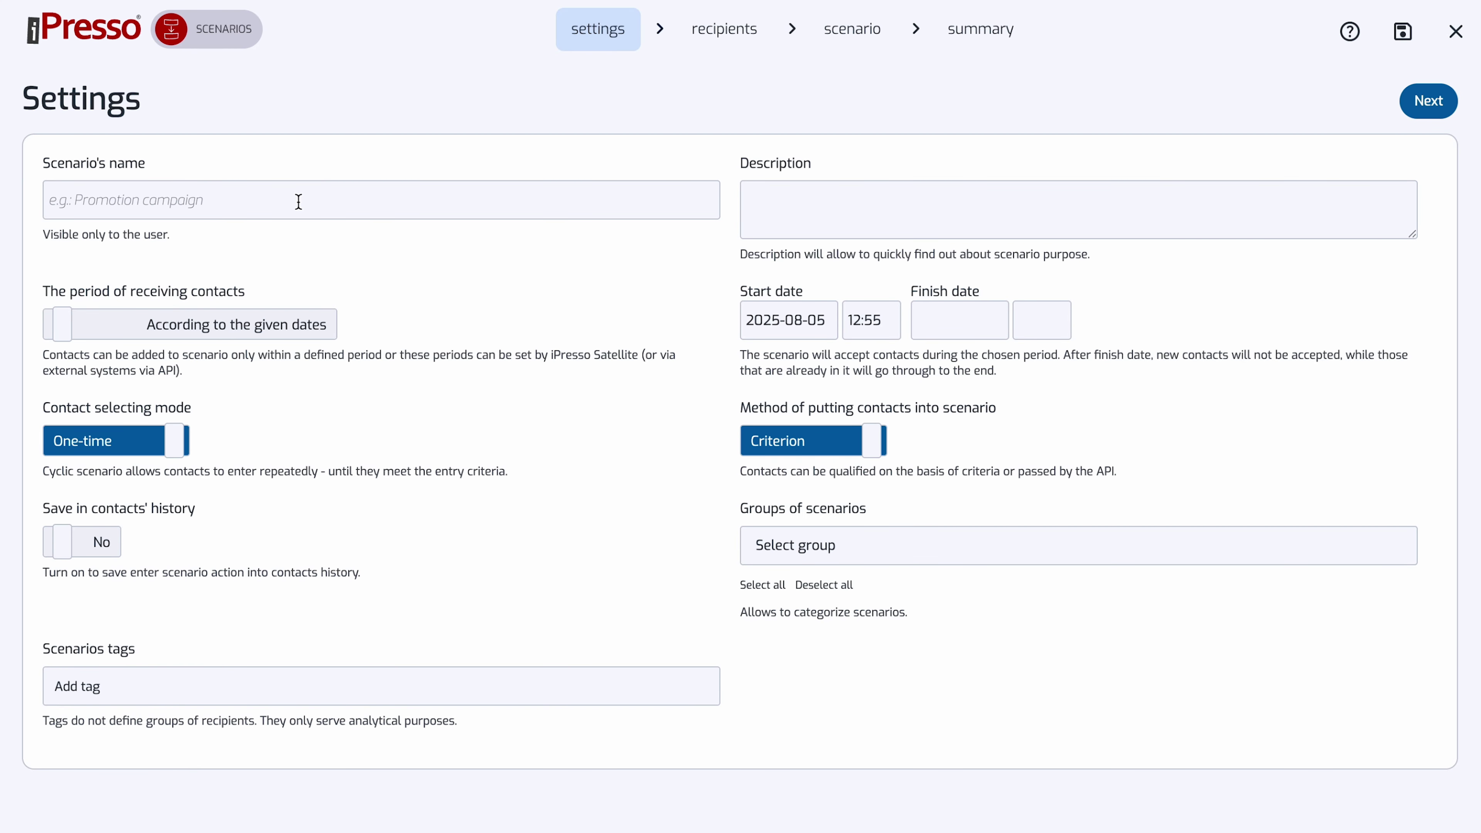
Name the scenario "Organic Harvest Info Loop" and enter the description "Reminders about this very important issue"
type("Organi")
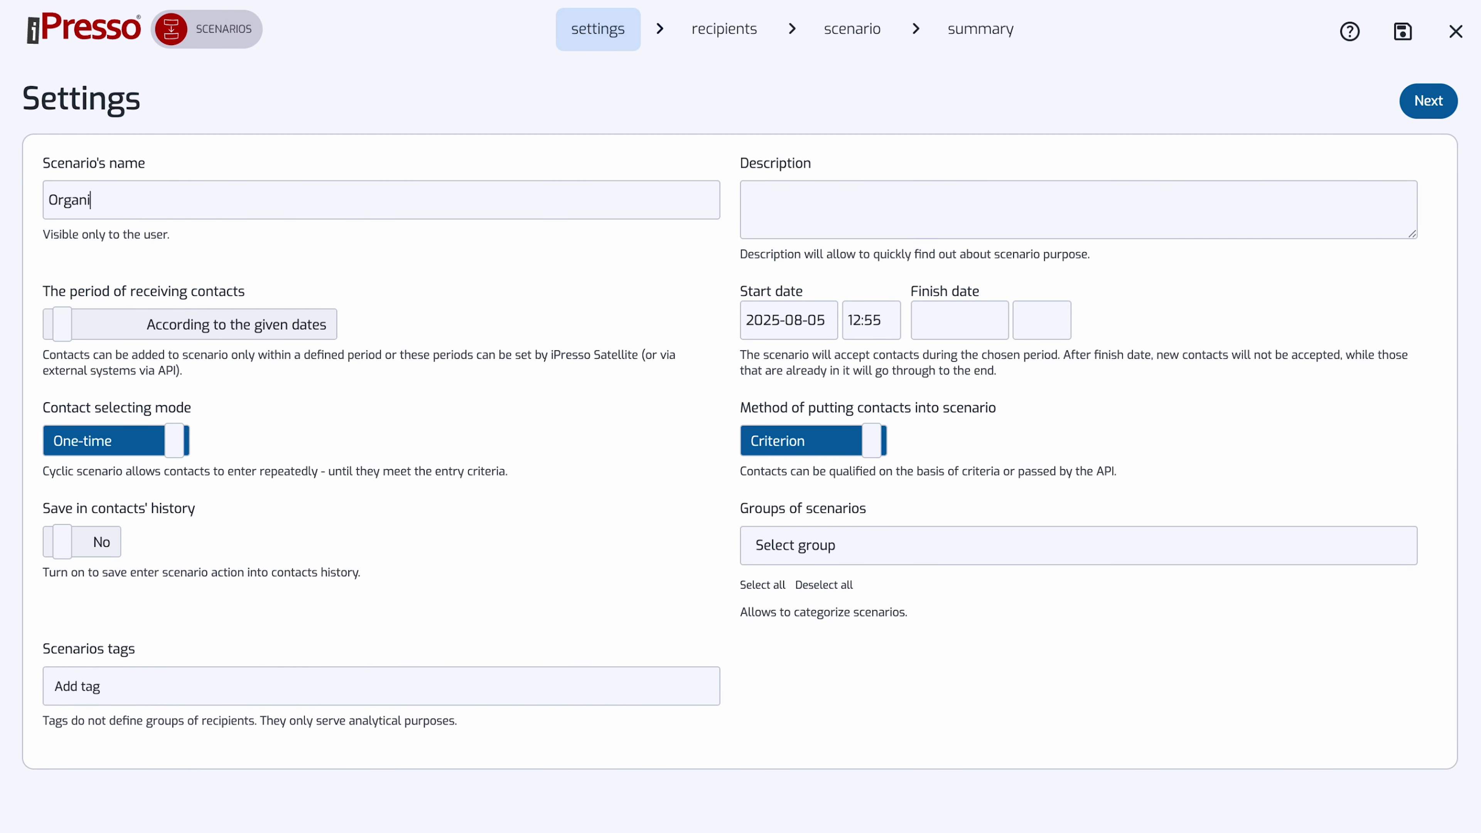
type("c Harvest Info Loop")
key("Tab")
type("R")
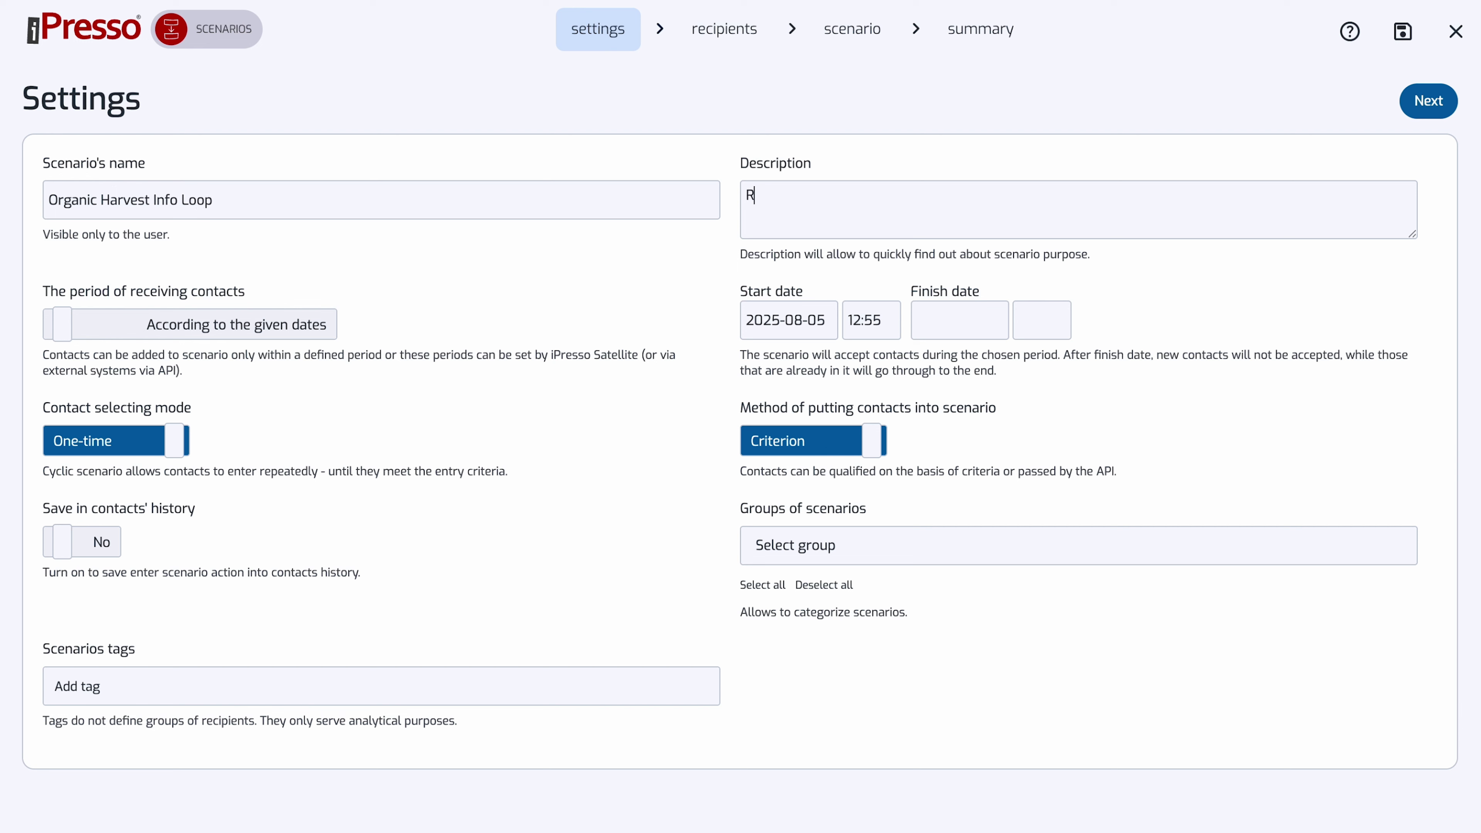
type("eminders about this very important issue")
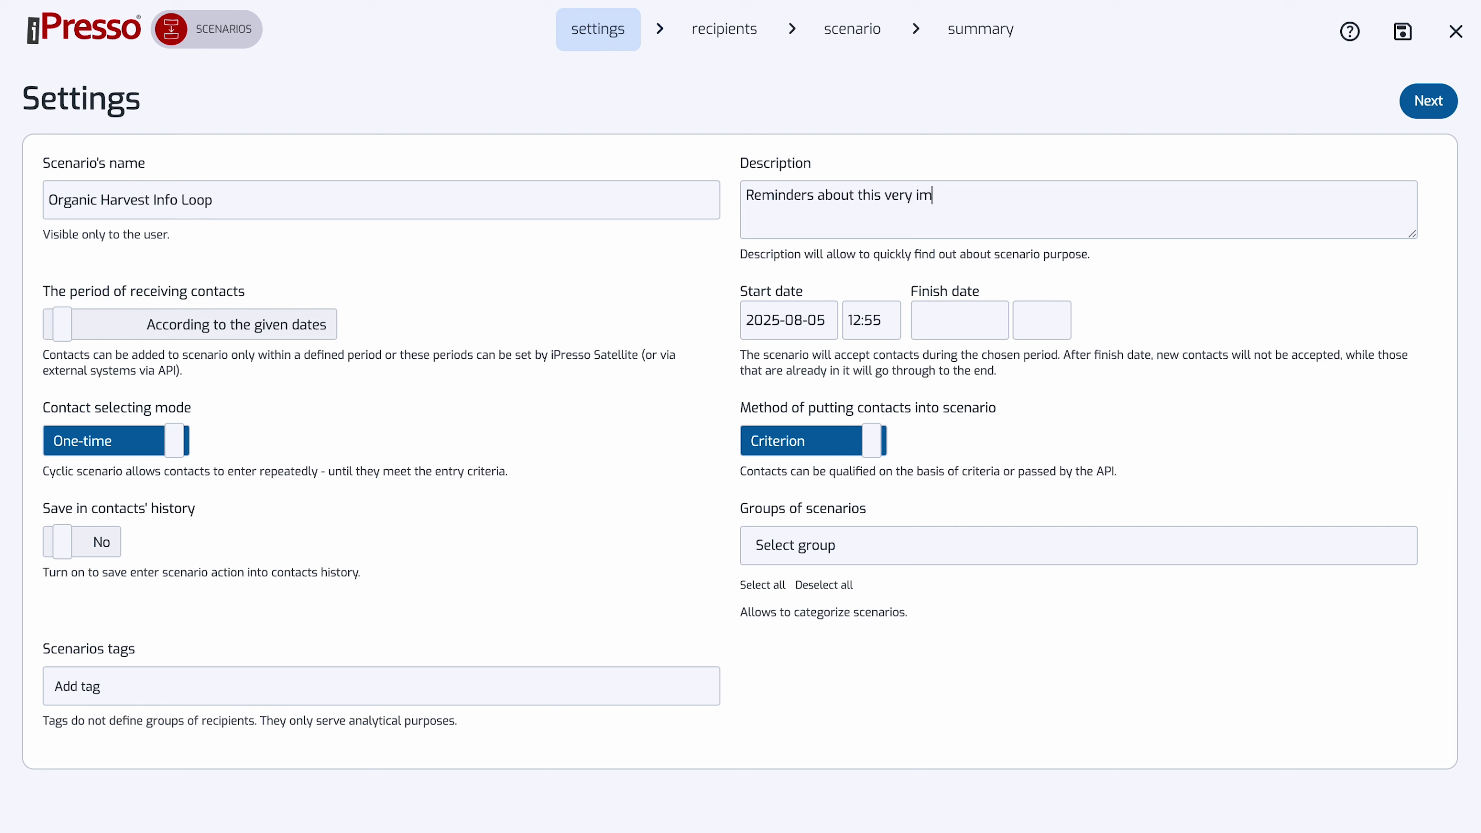
Keep the contact receiving period according to the given dates and set its start to 2025-08-05 at 13:00
left_click(213, 332)
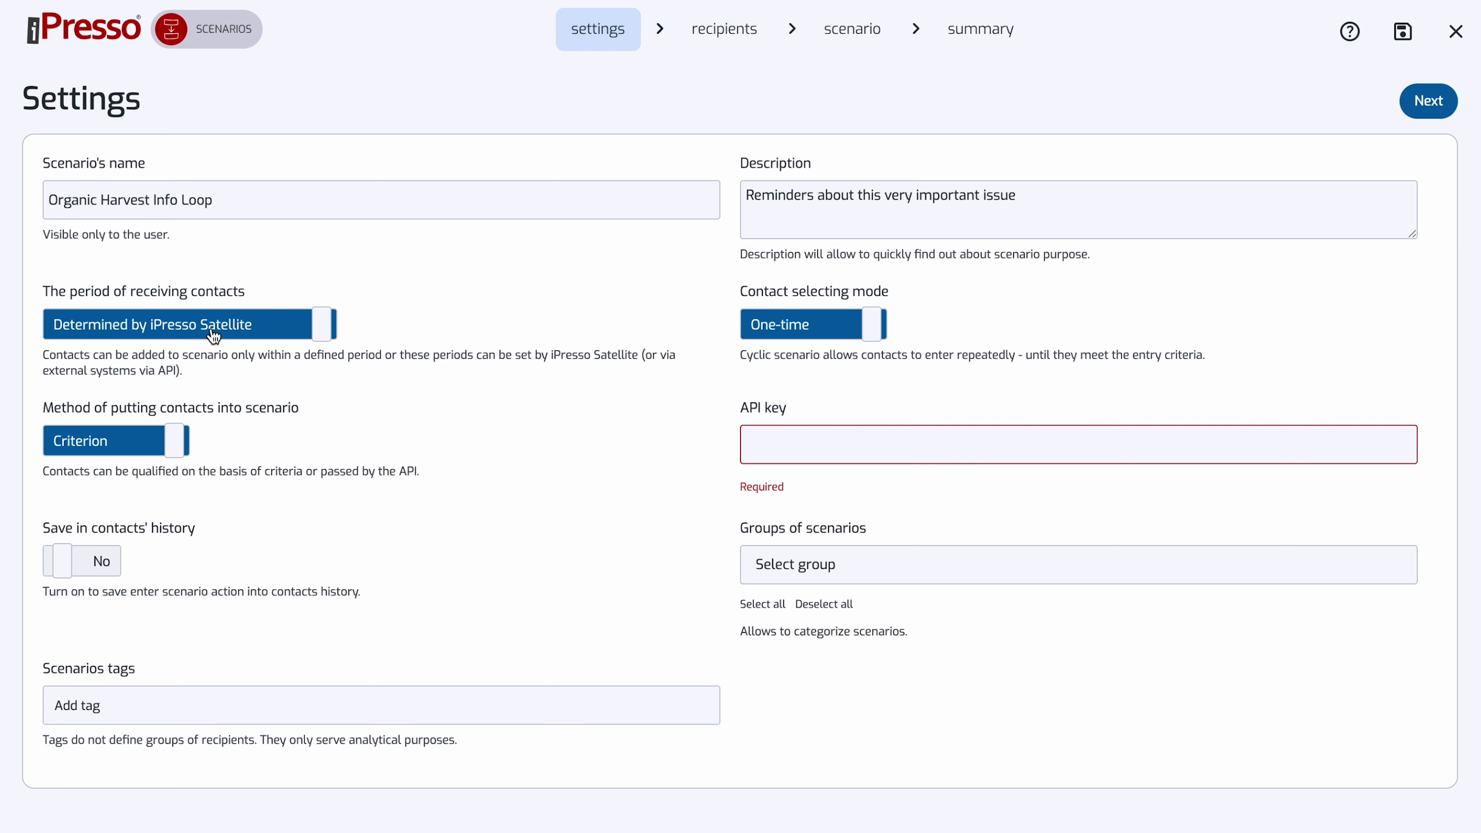
left_click(212, 333)
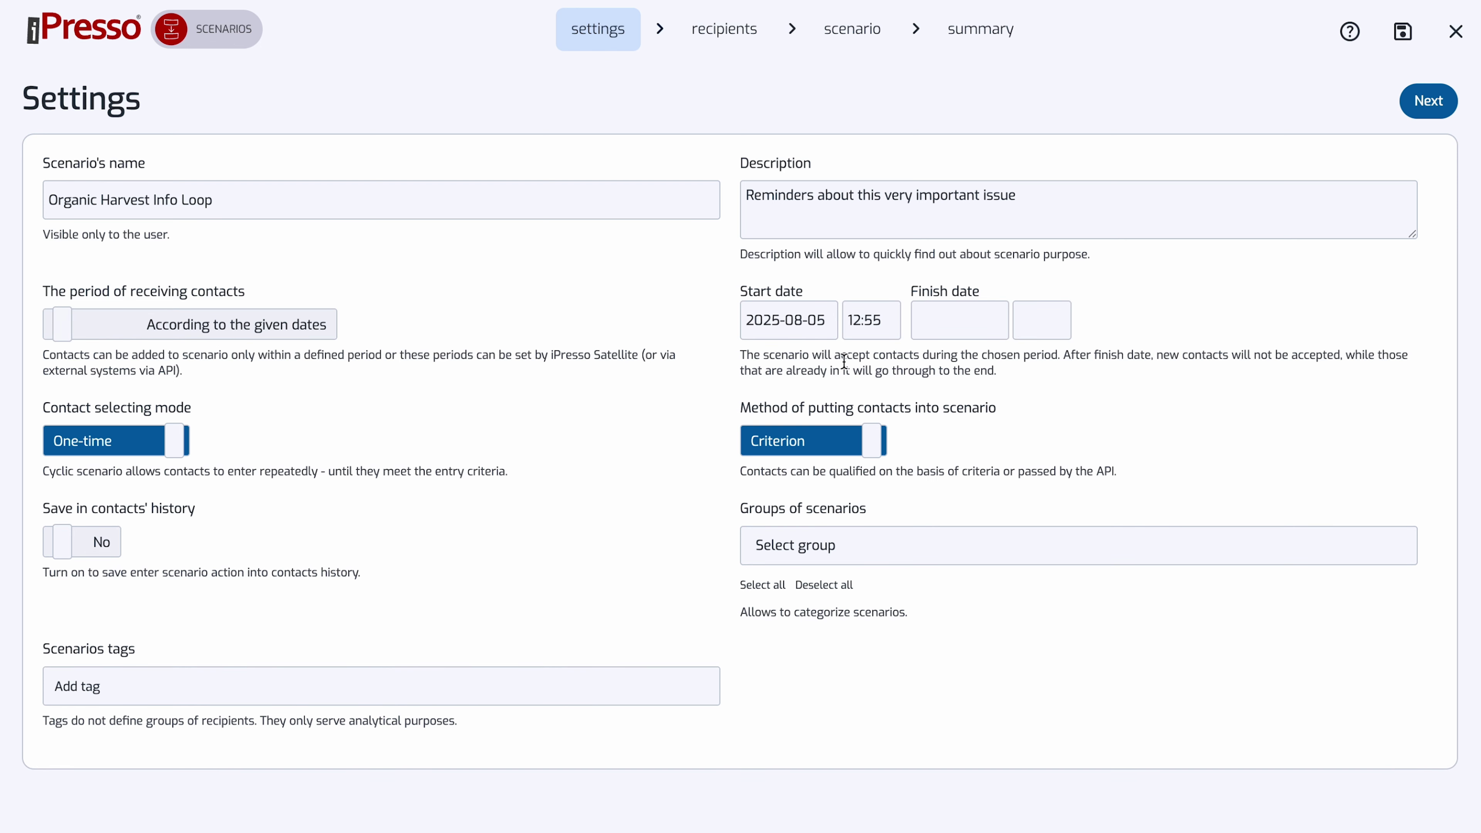
left_click(821, 331)
left_click(803, 448)
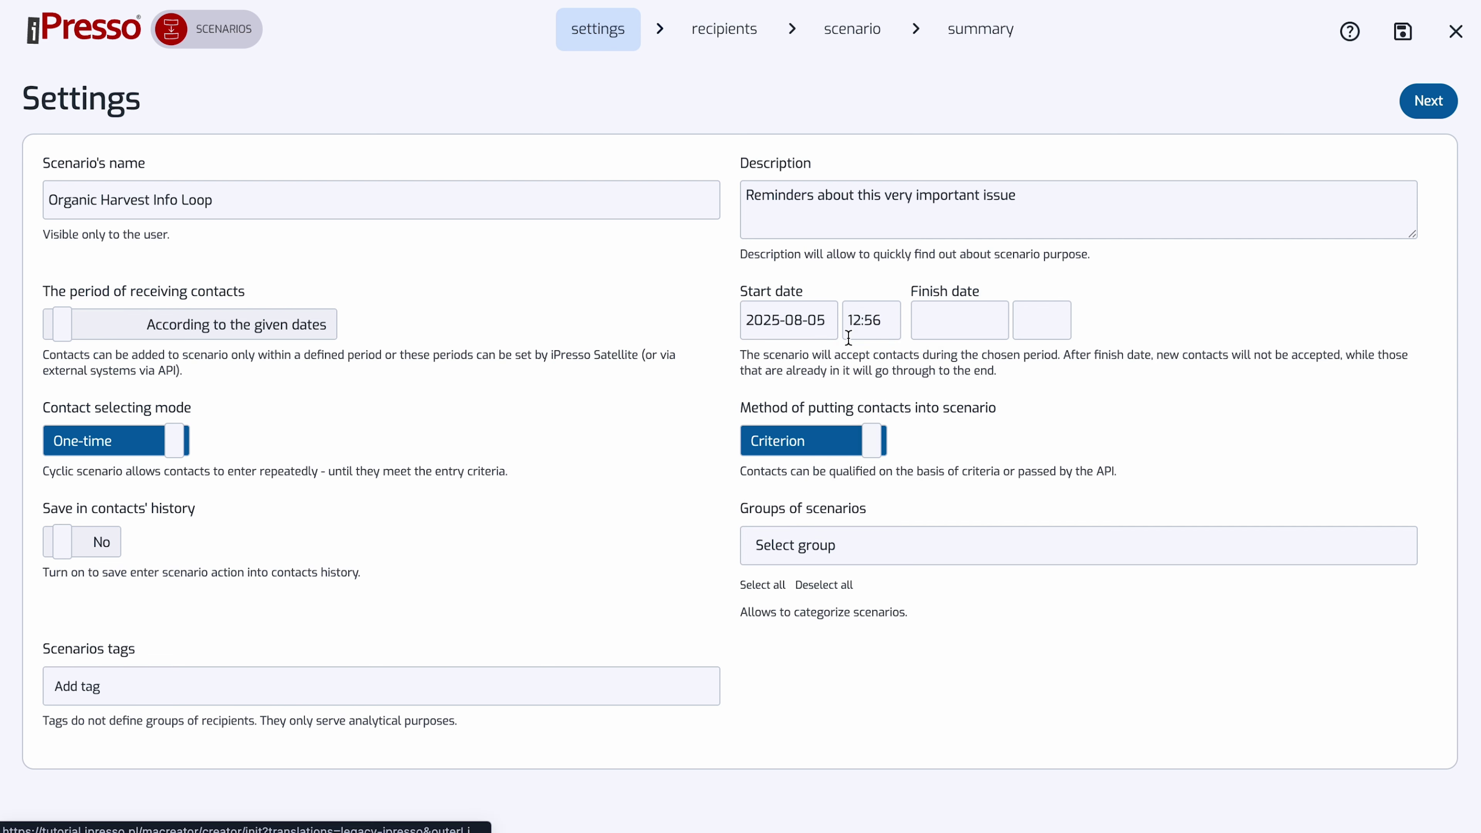
left_click(855, 323)
left_click(868, 470)
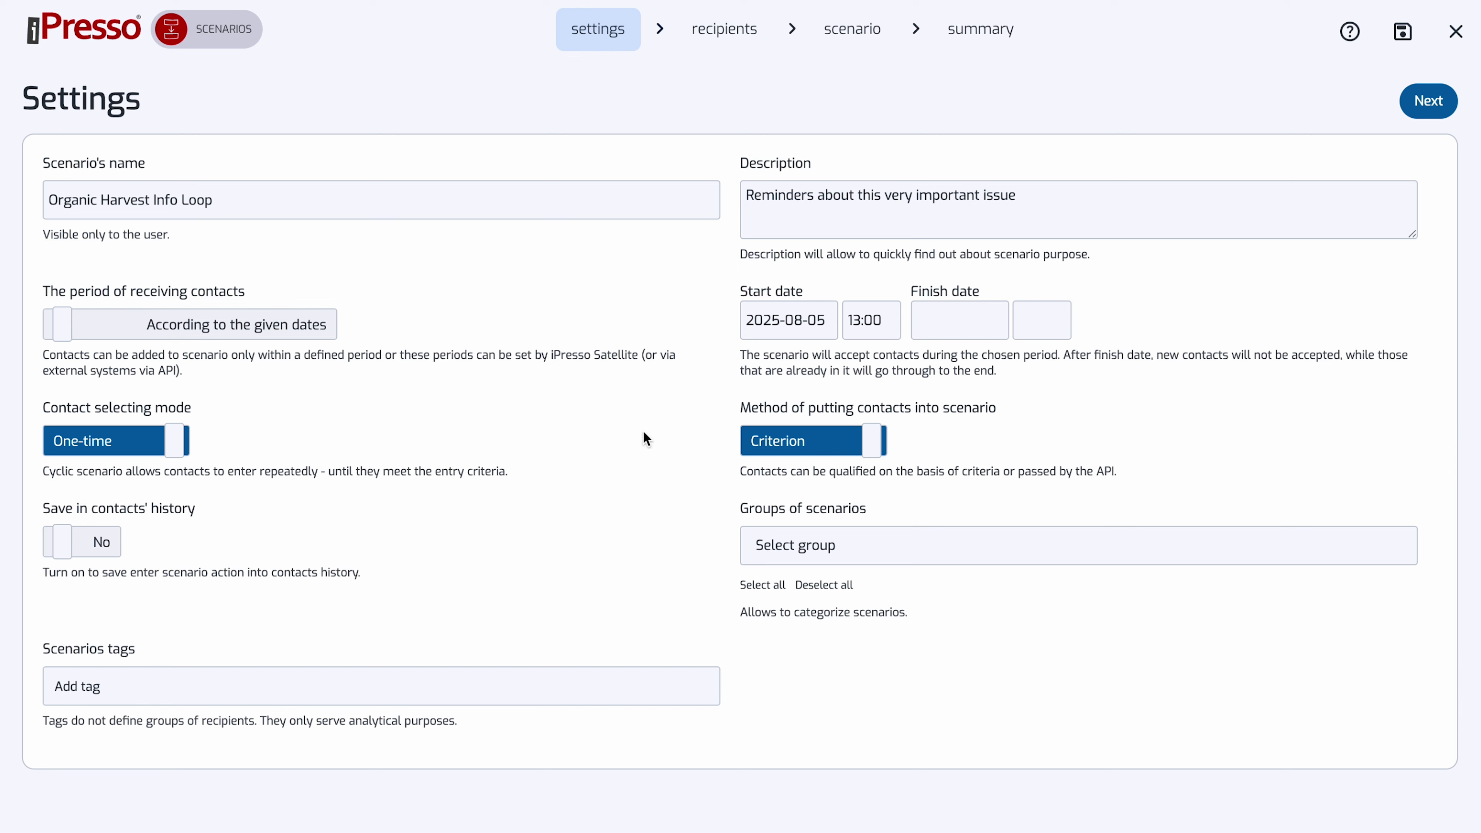
left_click(174, 443)
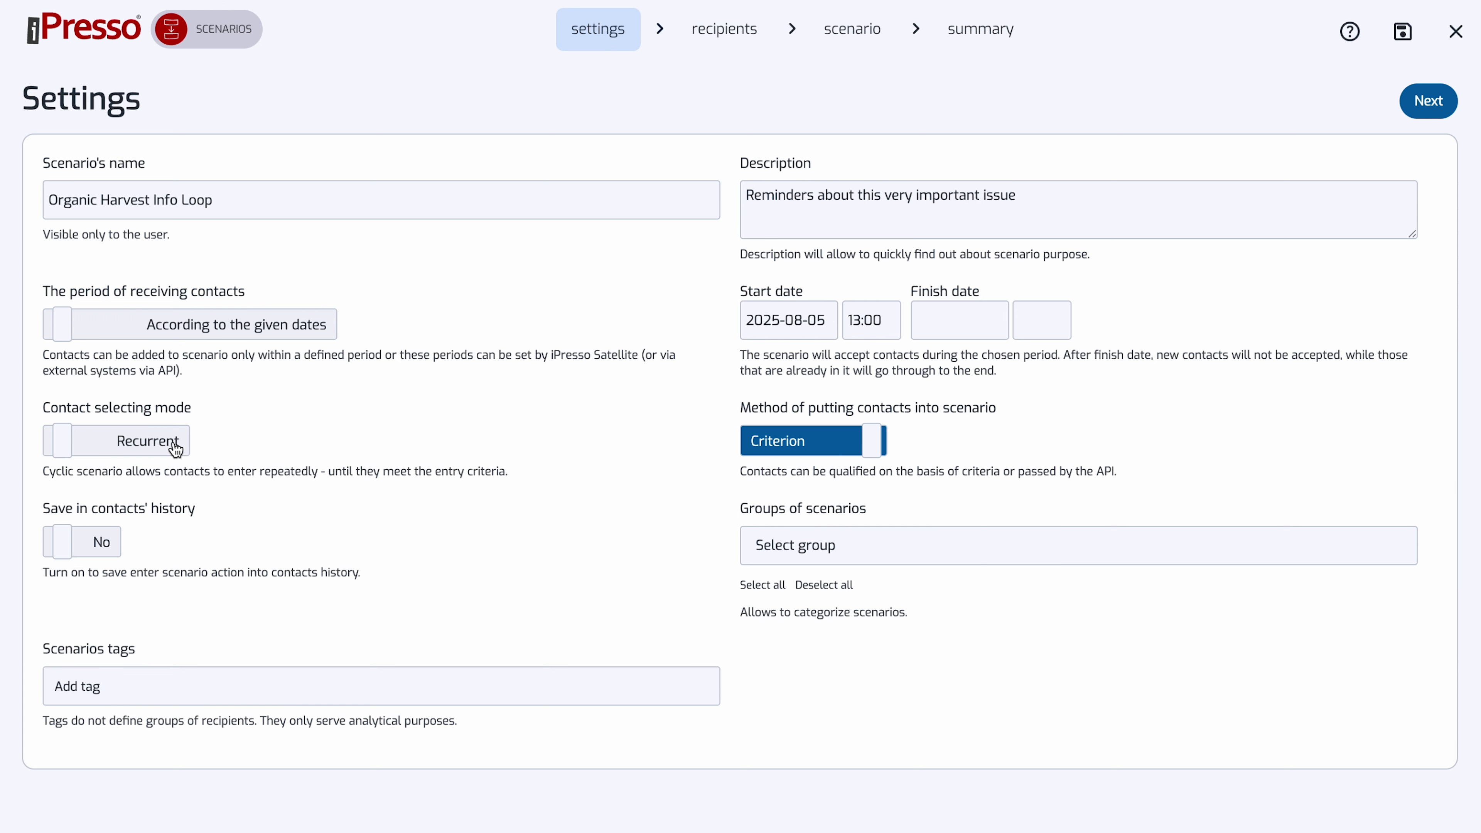
left_click(175, 449)
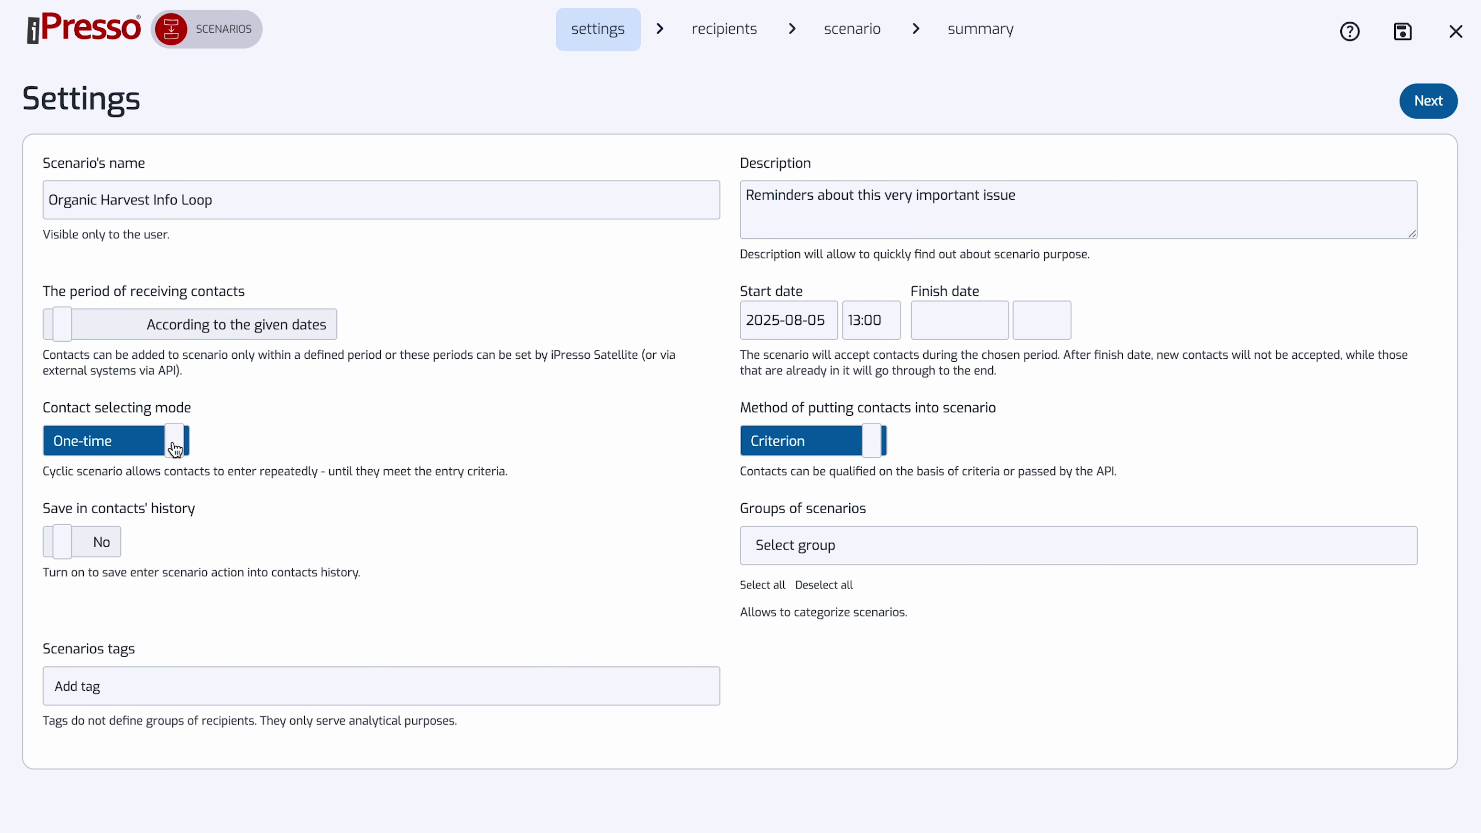
left_click(755, 443)
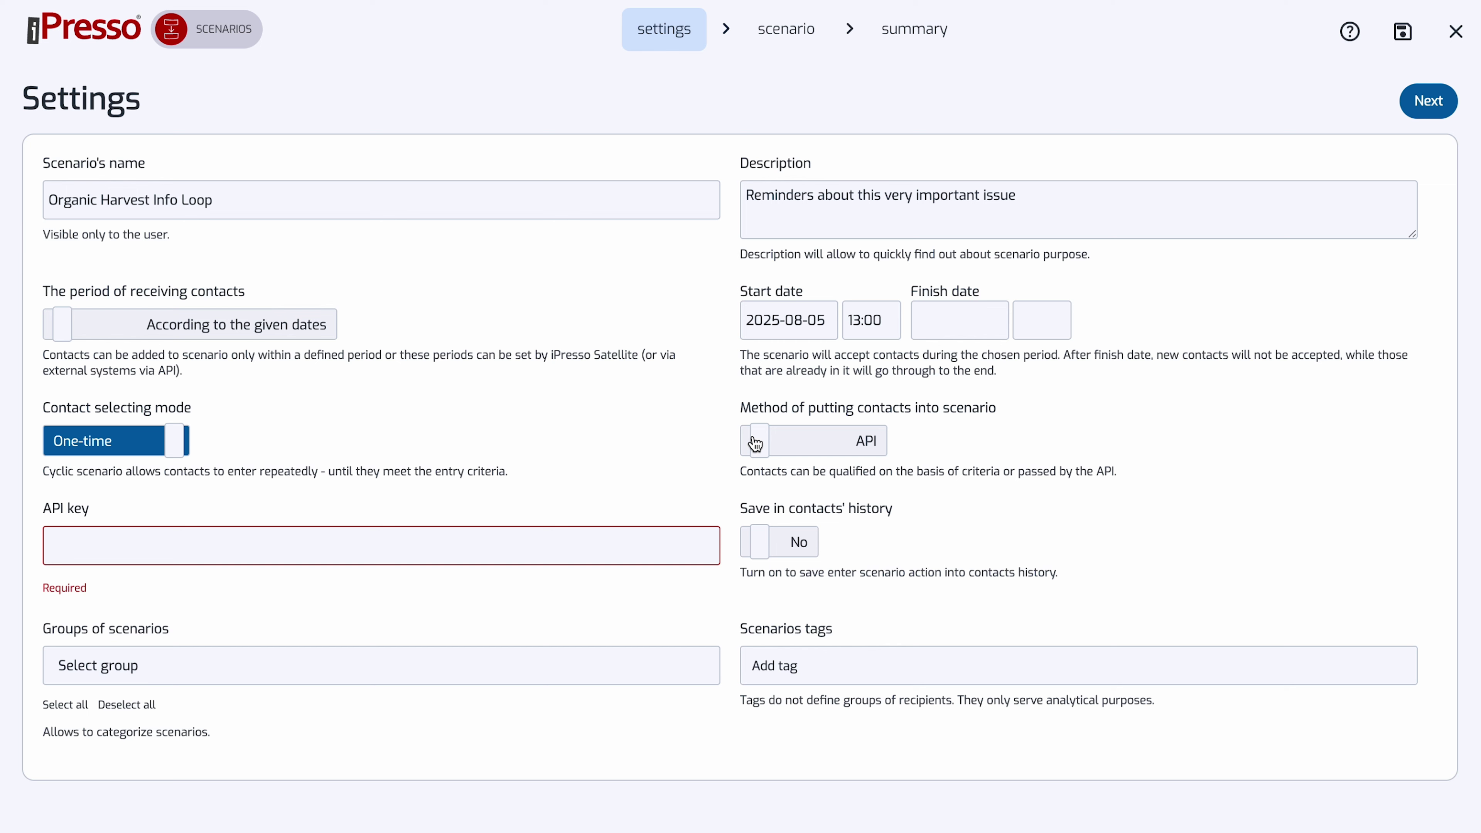
left_click(755, 443)
left_click(103, 551)
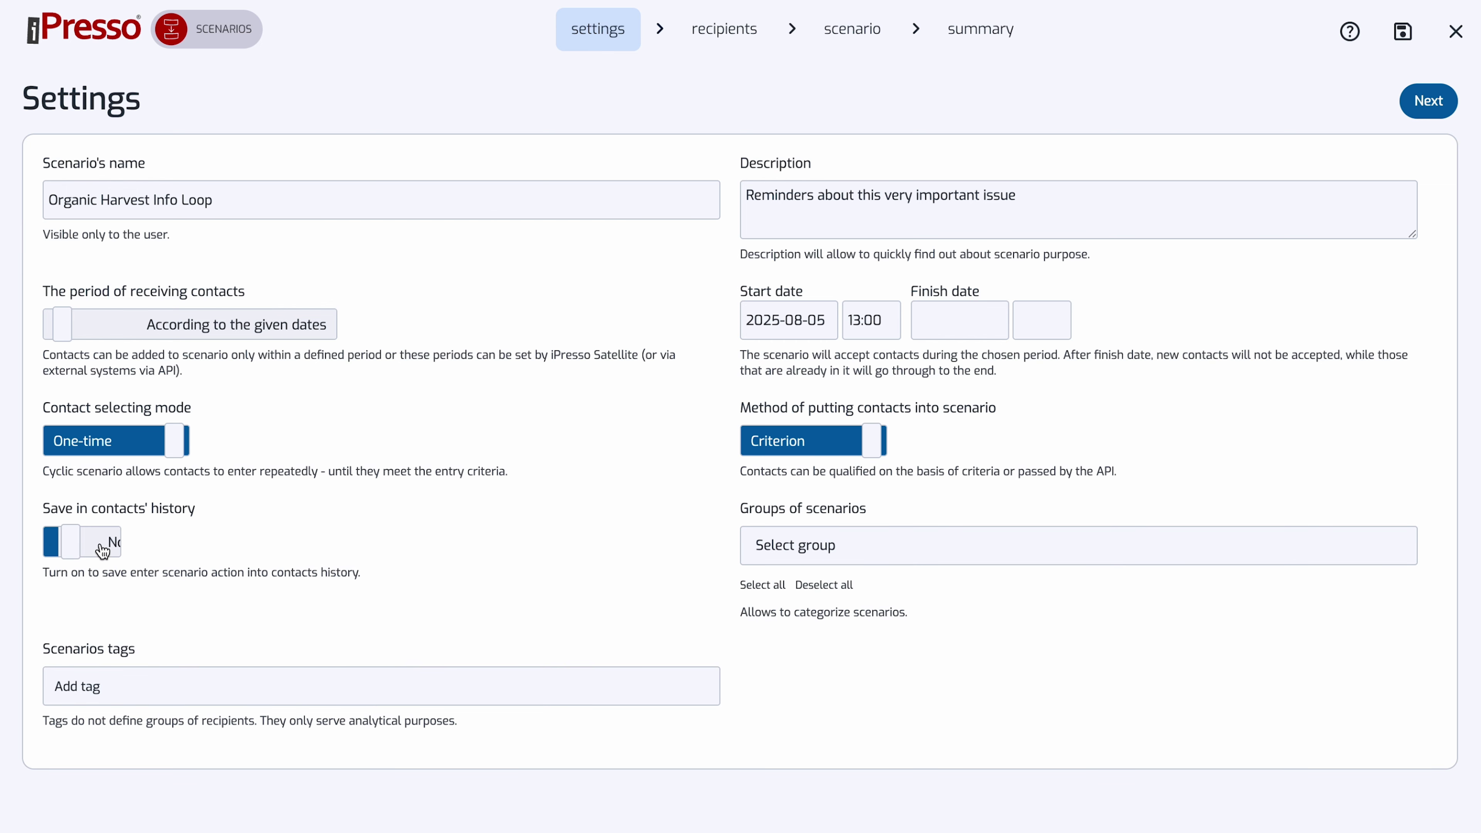
left_click(103, 550)
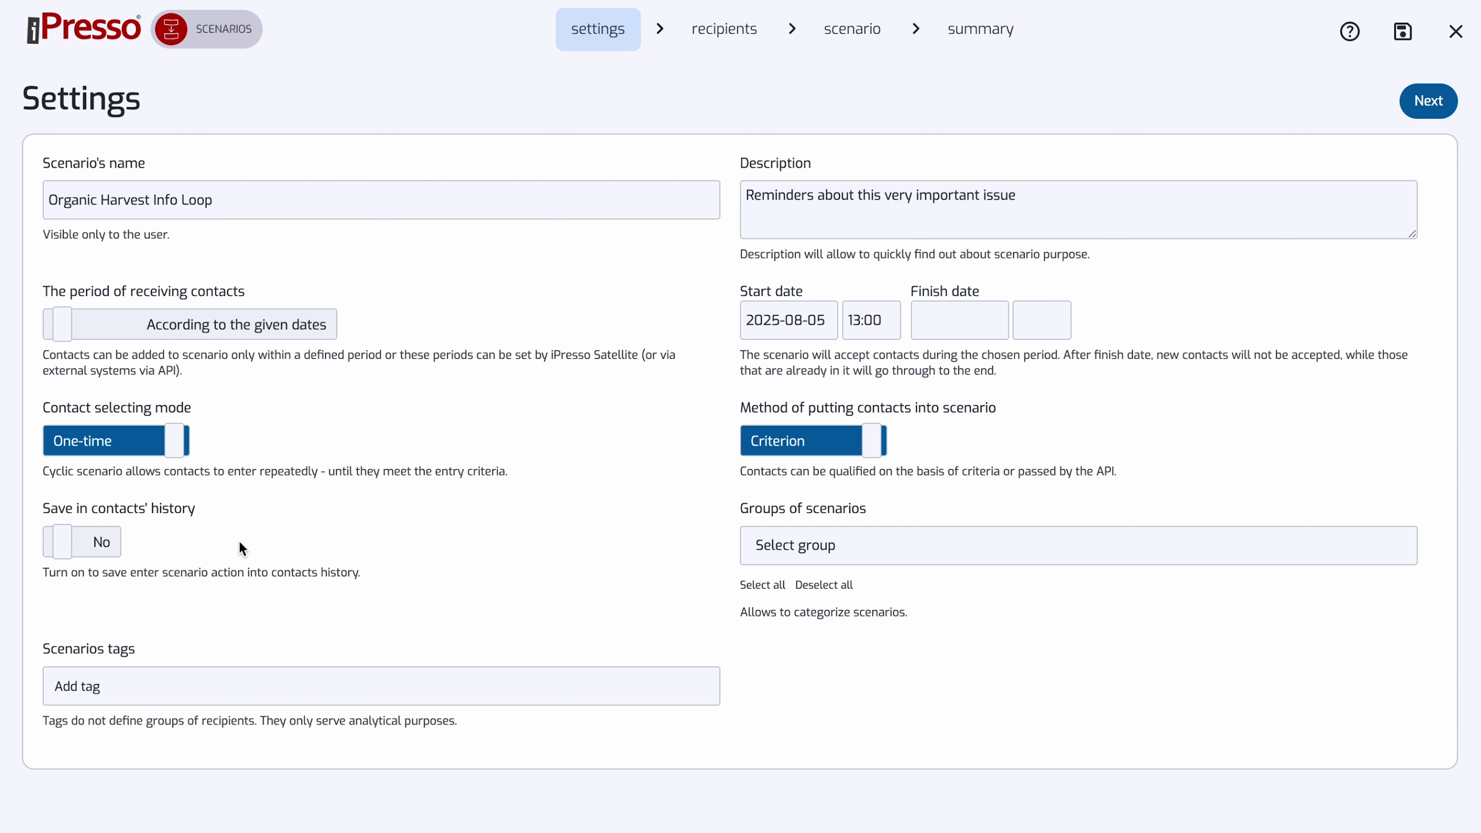
Add the scenario tag "reminders" and proceed to the recipients stage
left_click(393, 686)
type("reminders")
key("Return")
left_click(1446, 117)
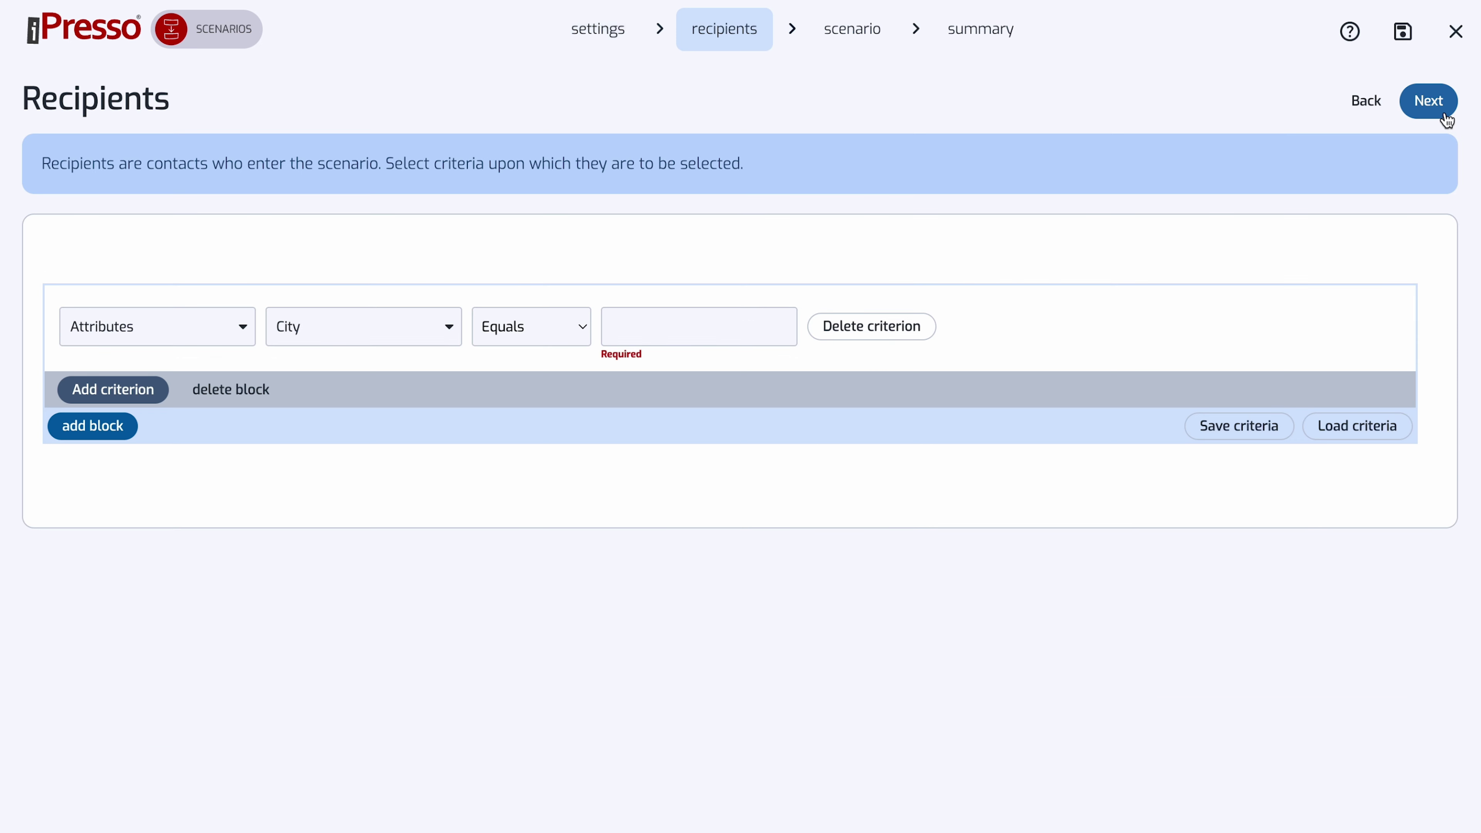
Set the recipient criterion to the City attribute equal to New York
left_click(692, 317)
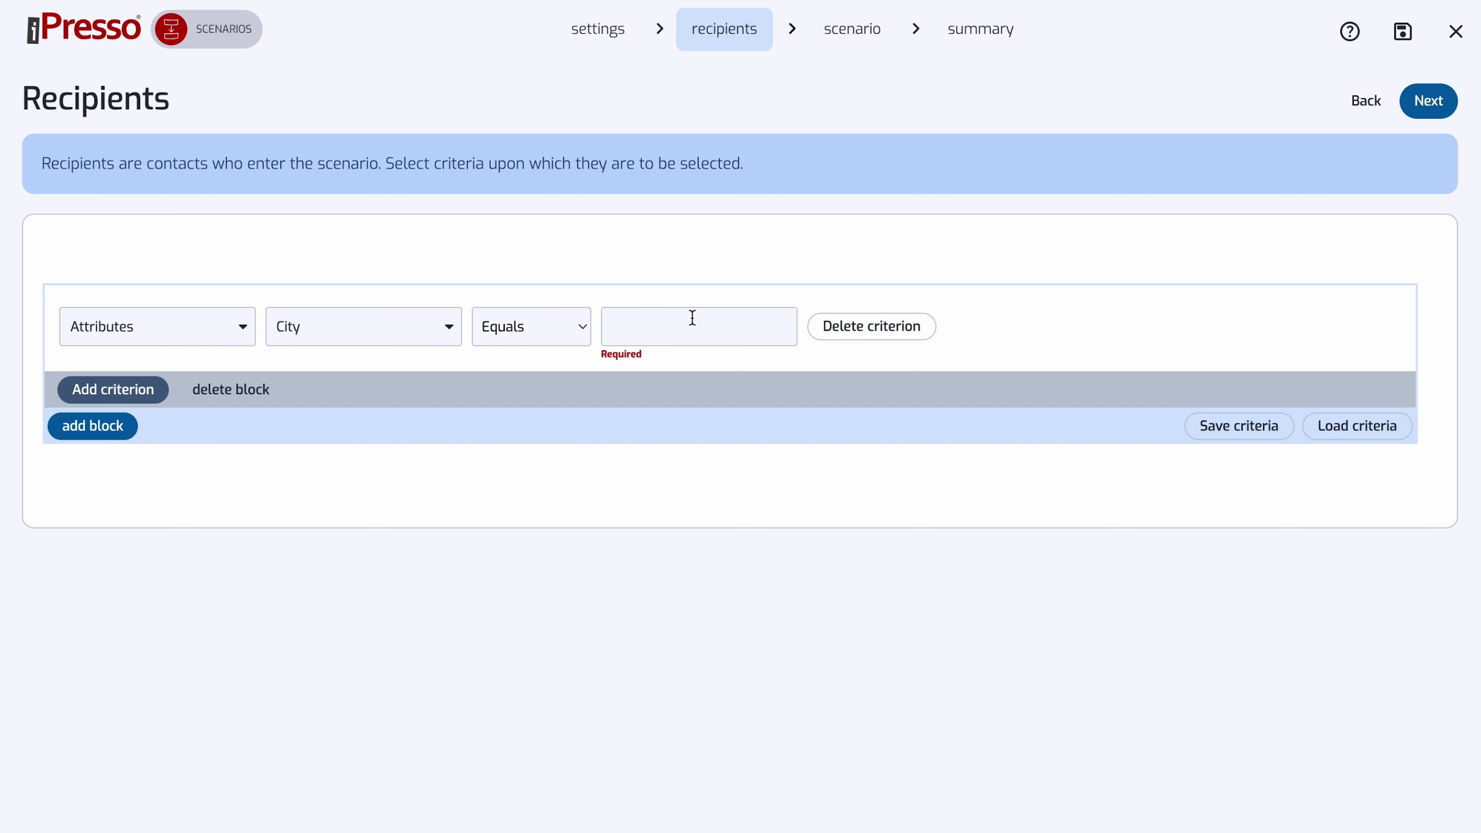
type("New")
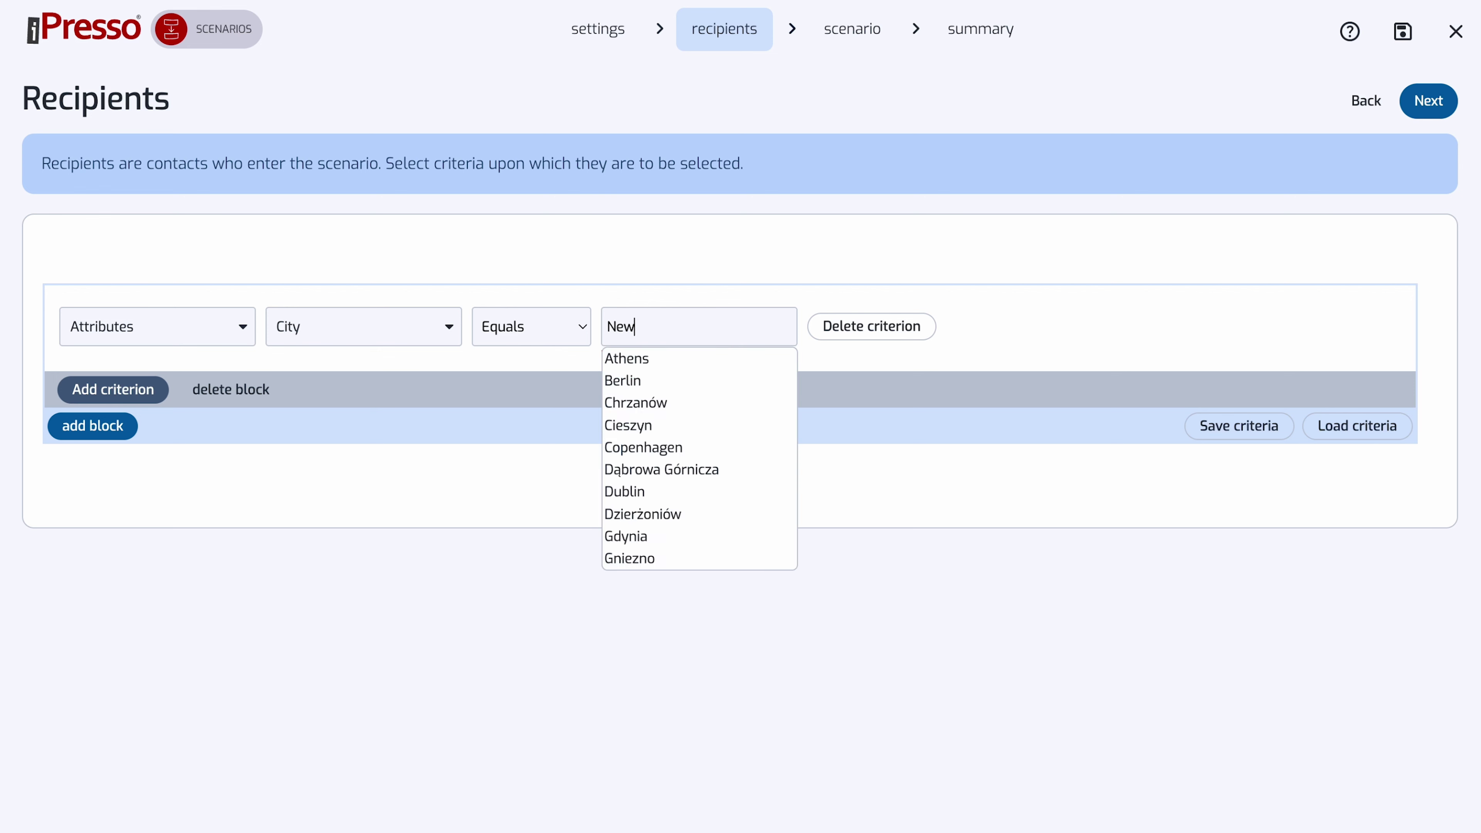
left_click(663, 360)
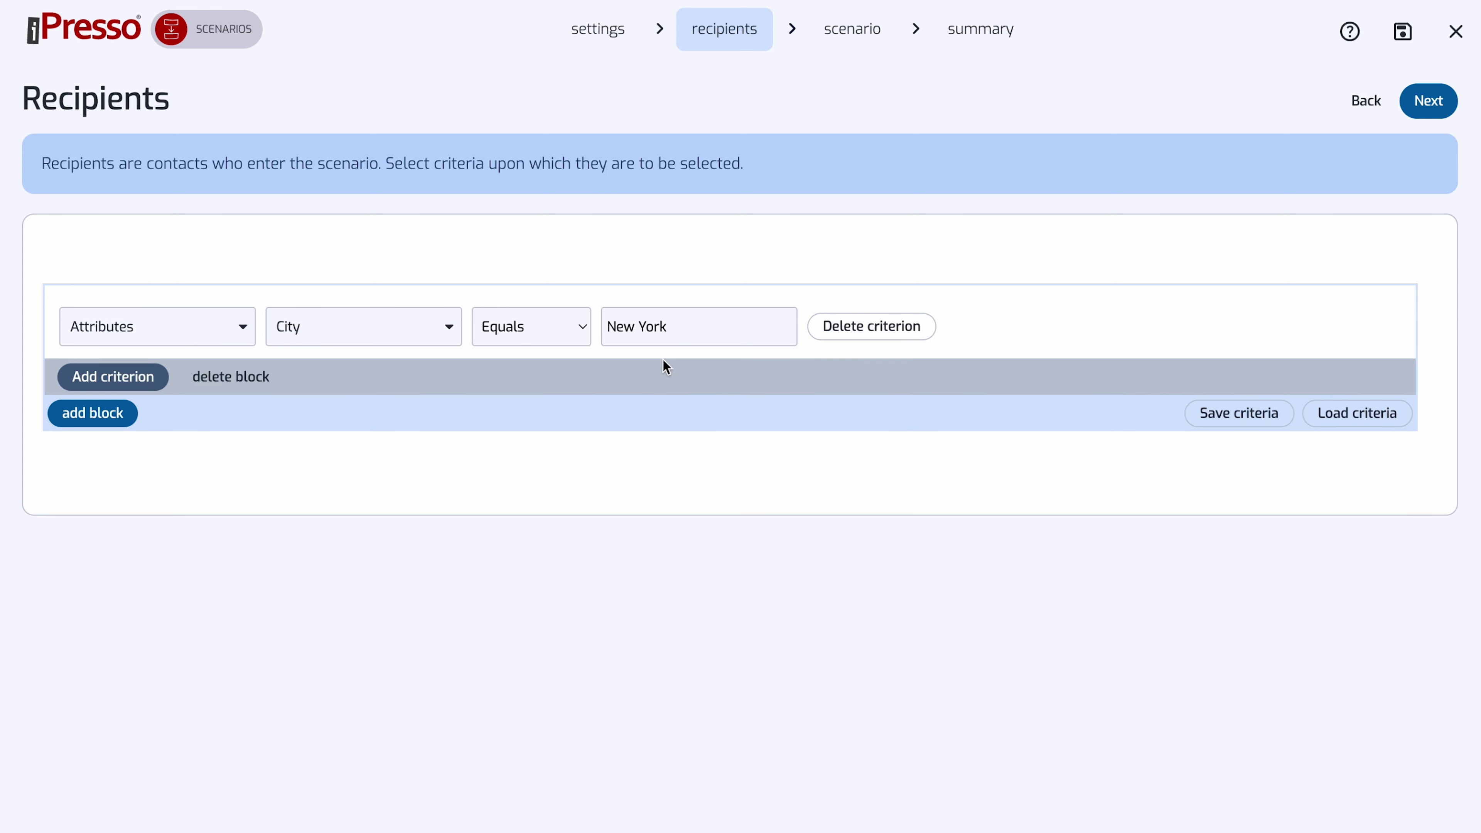
Change the recipient criterion to Wrong email address with the value No, and proceed to the scenario design stage
left_click(239, 327)
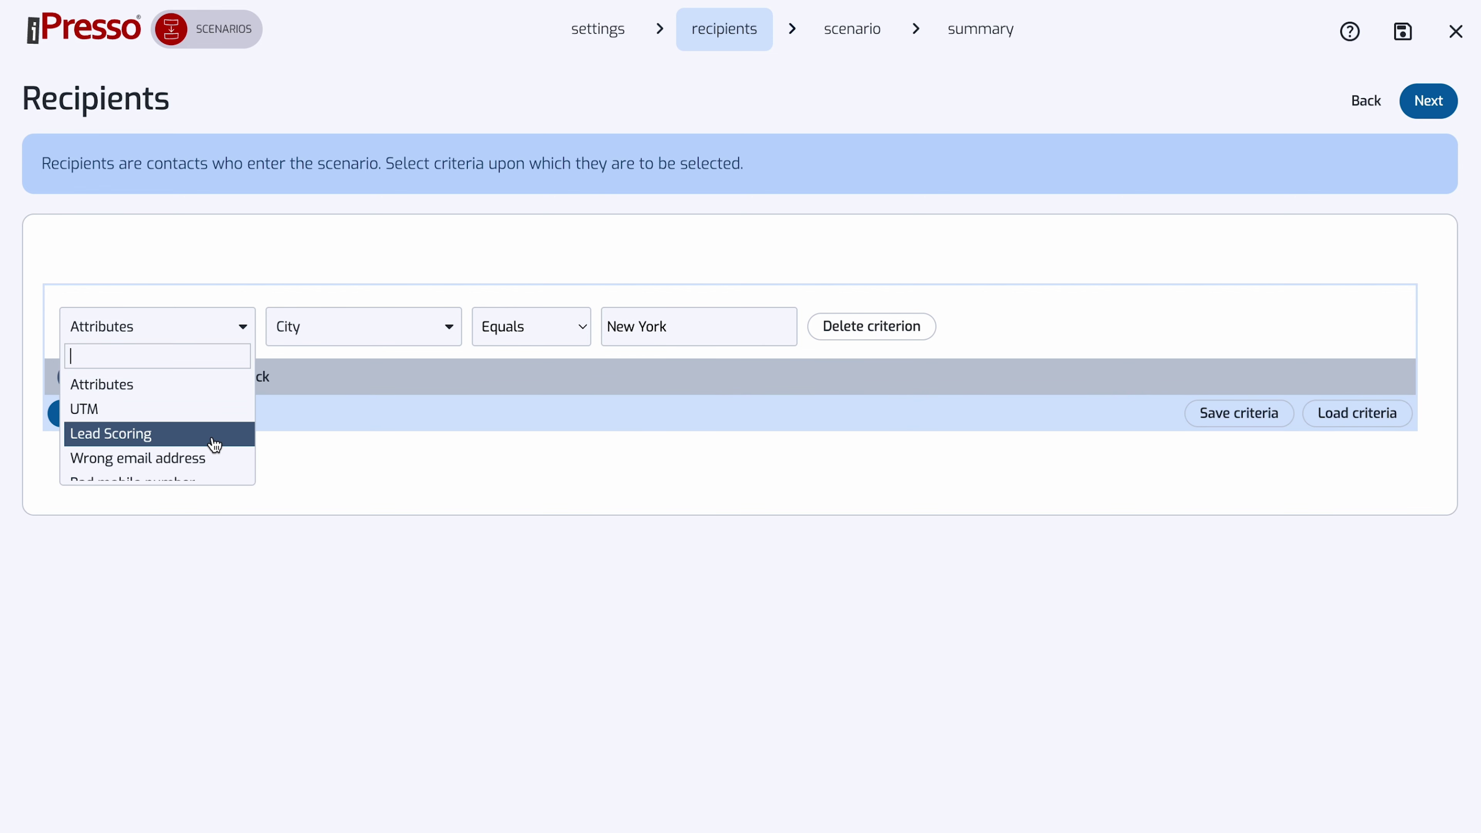
left_click(212, 455)
left_click(300, 328)
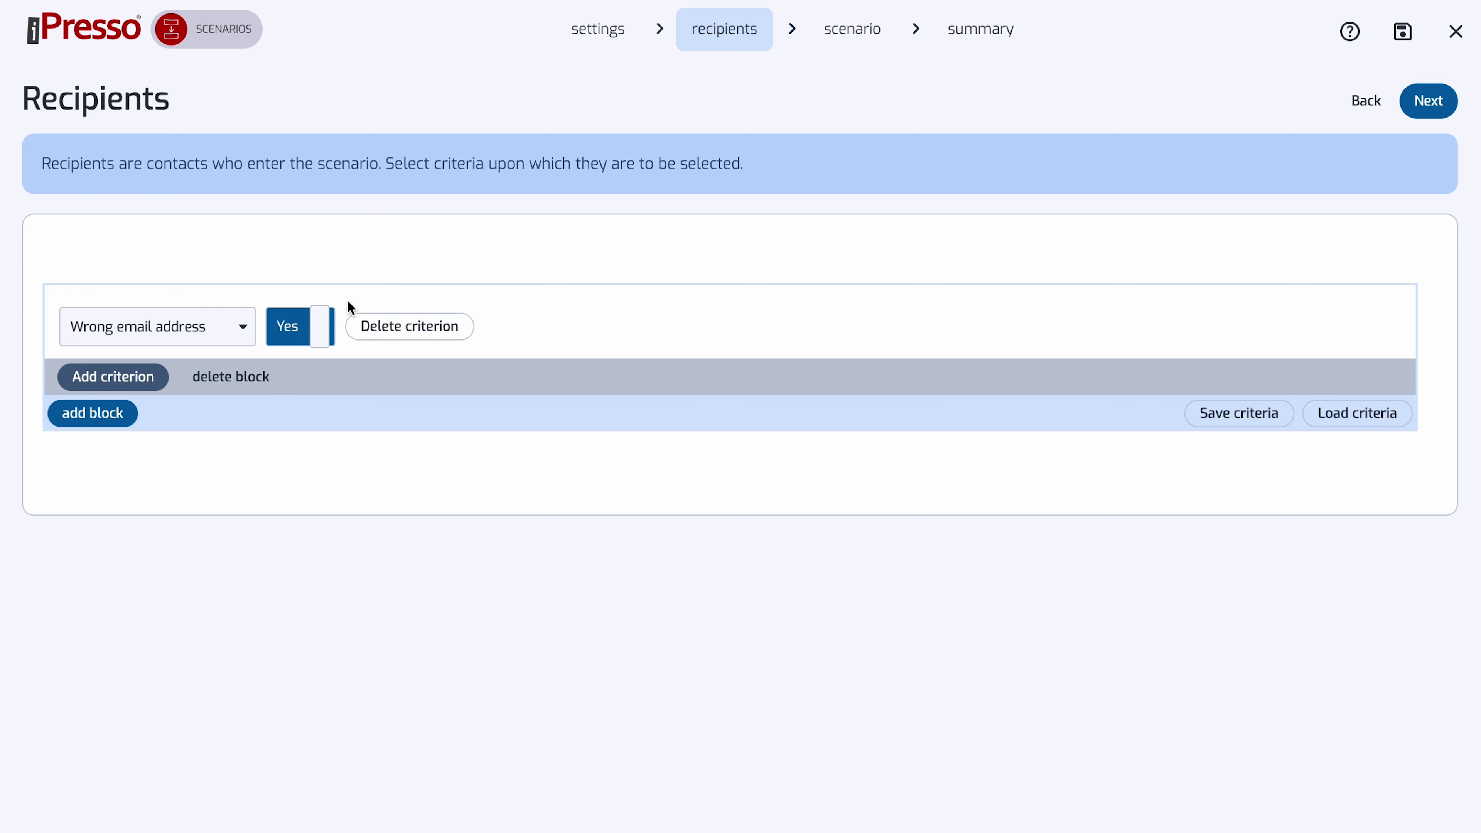
left_click(327, 321)
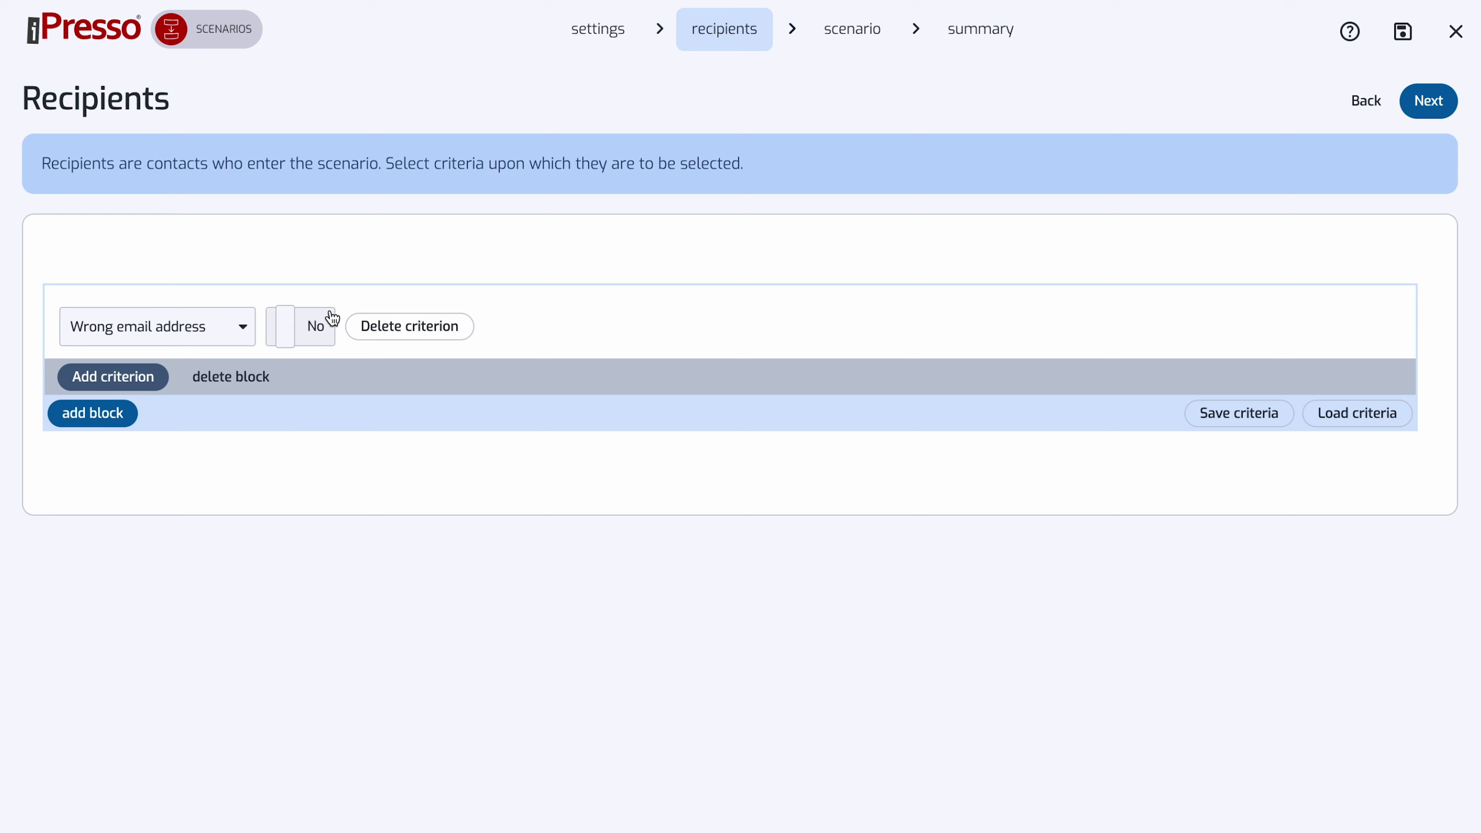
left_click(1410, 105)
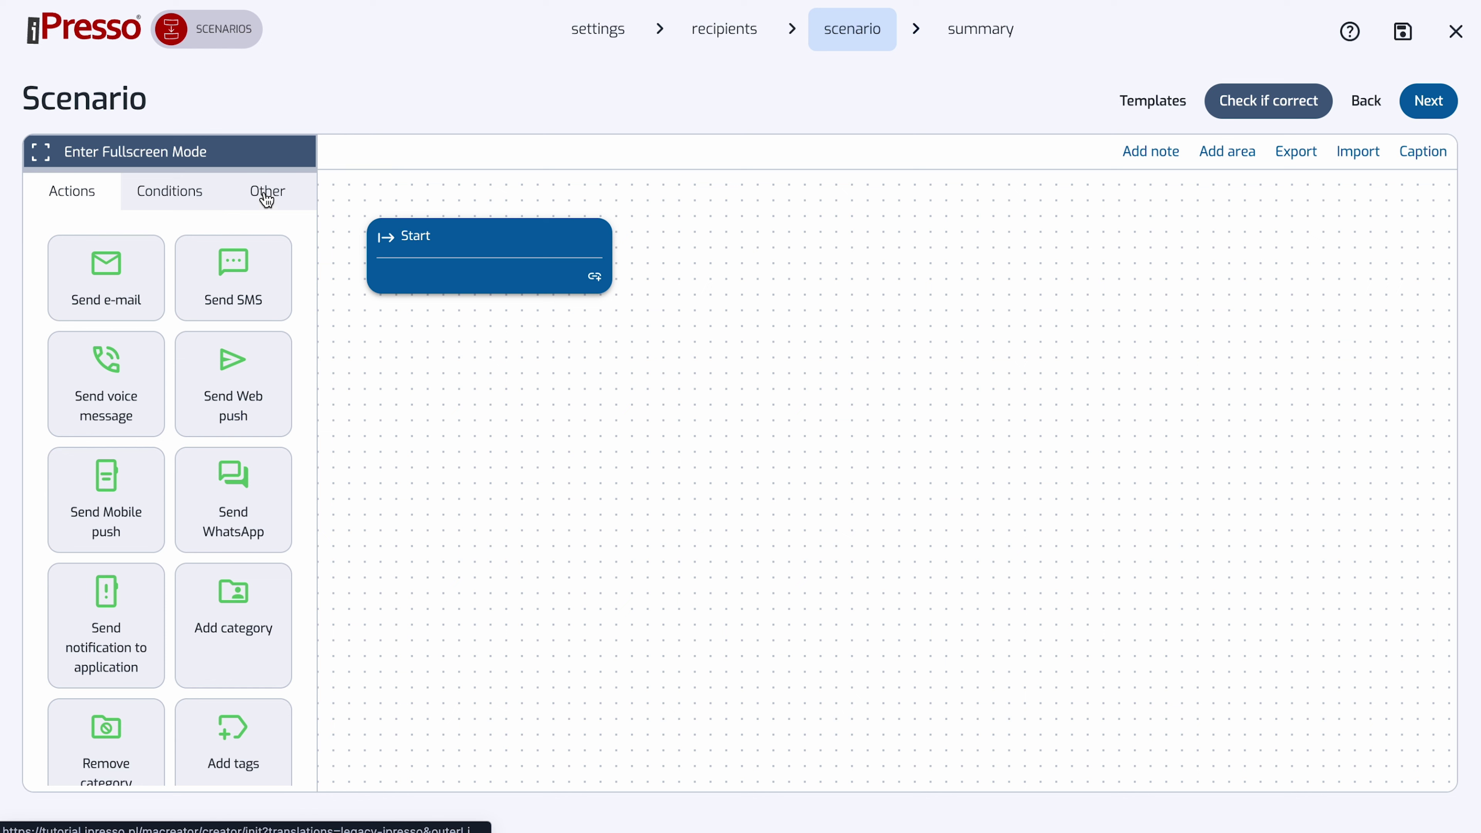
left_click(194, 192)
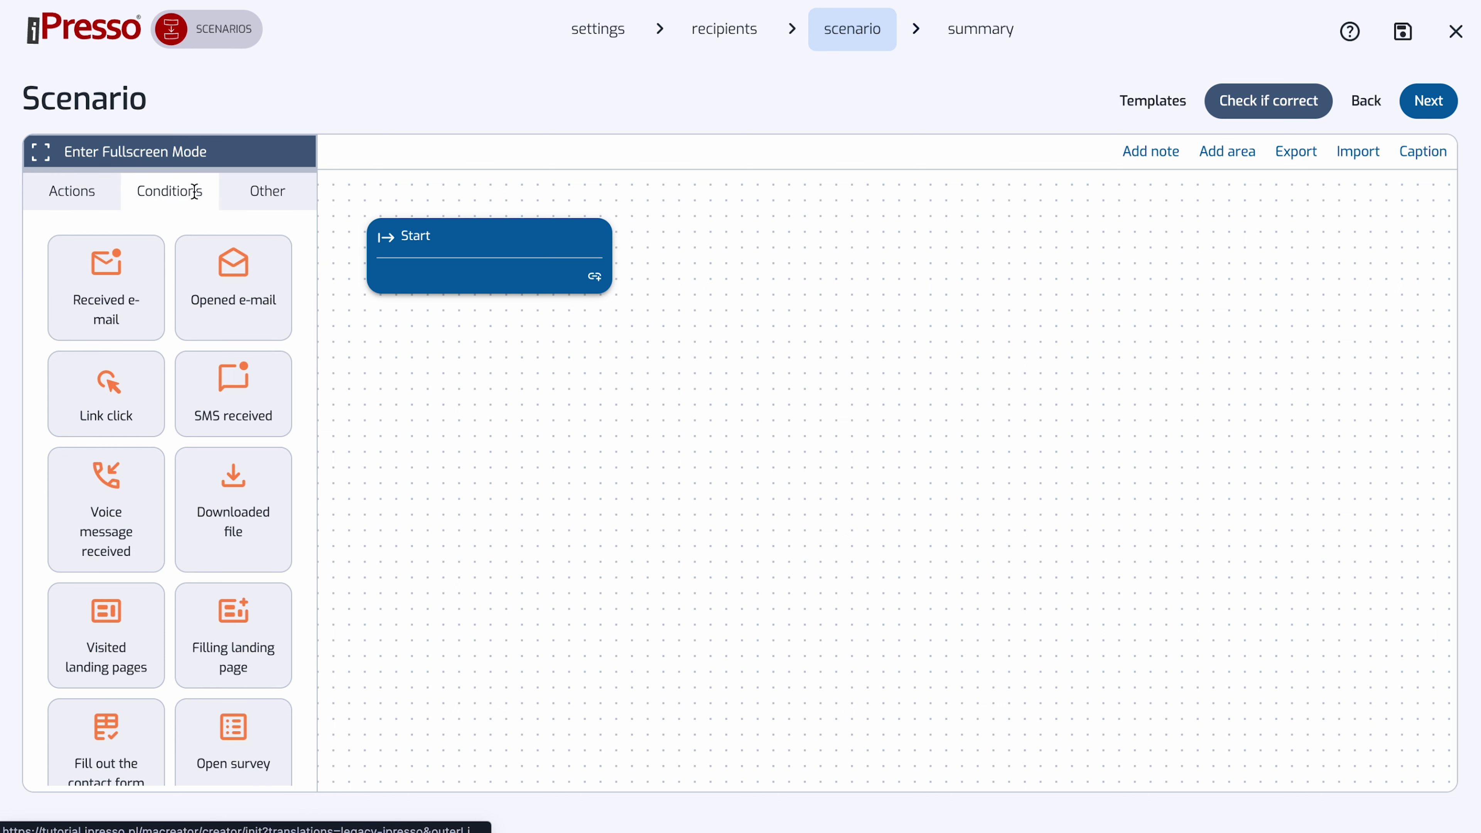
left_click(257, 191)
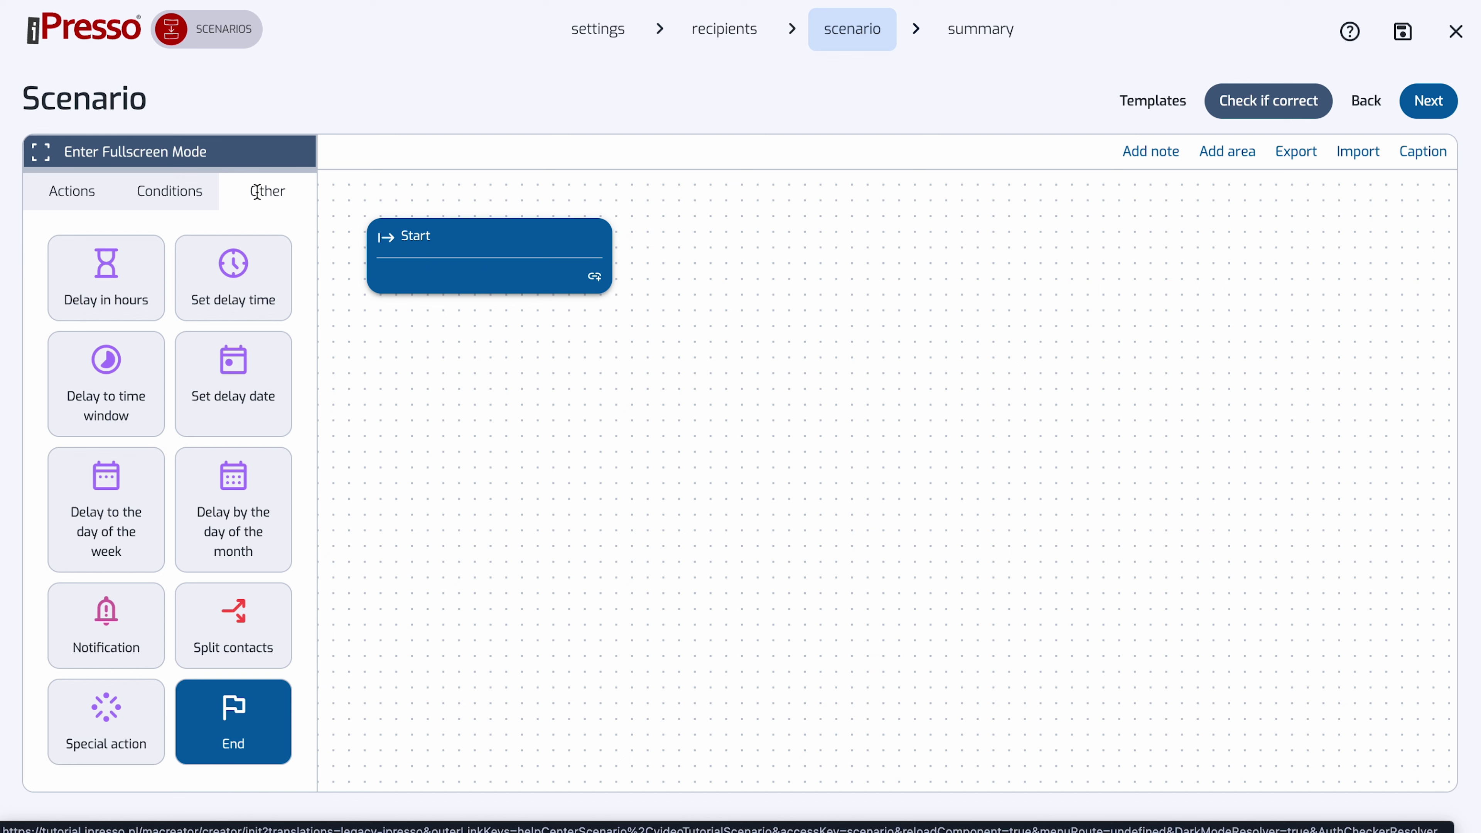
left_click(87, 194)
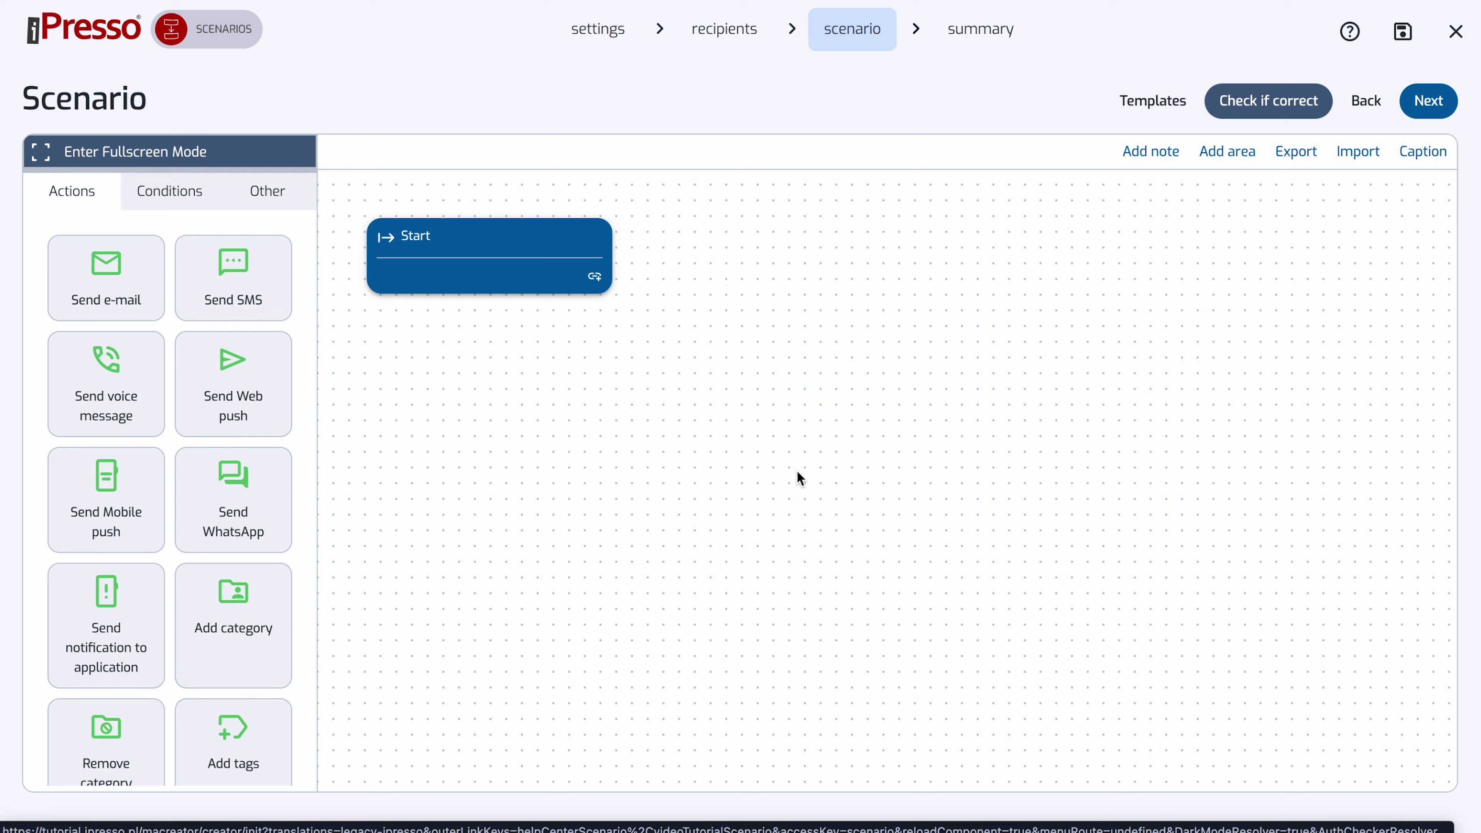
Add a Send e-mail action linked from Start, and link it to an Opened e-mail condition placed beneath it
left_click_drag(116, 286, 764, 248)
left_click(193, 200)
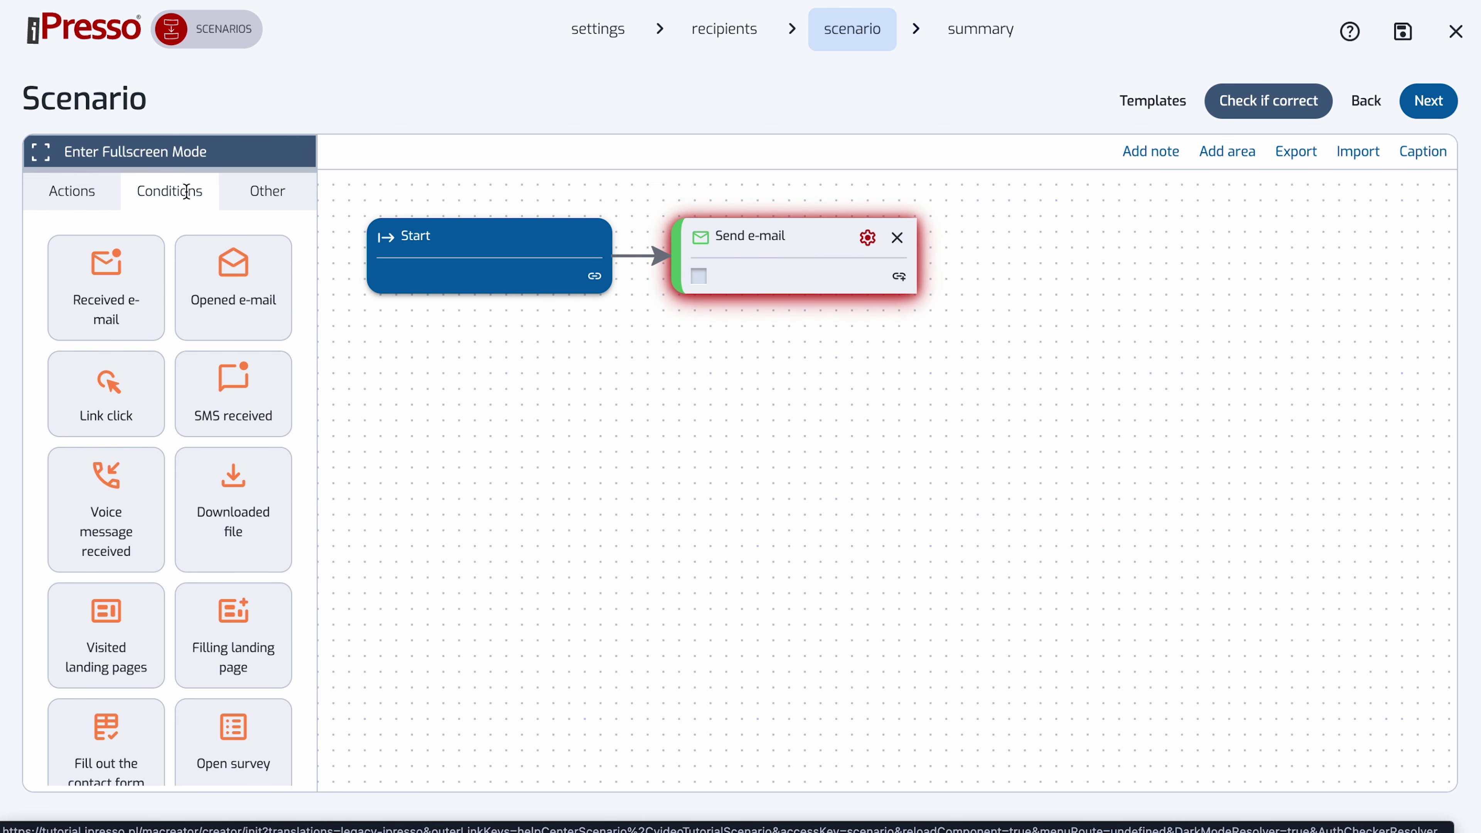
left_click_drag(234, 280, 743, 367)
left_click_drag(937, 257, 898, 366)
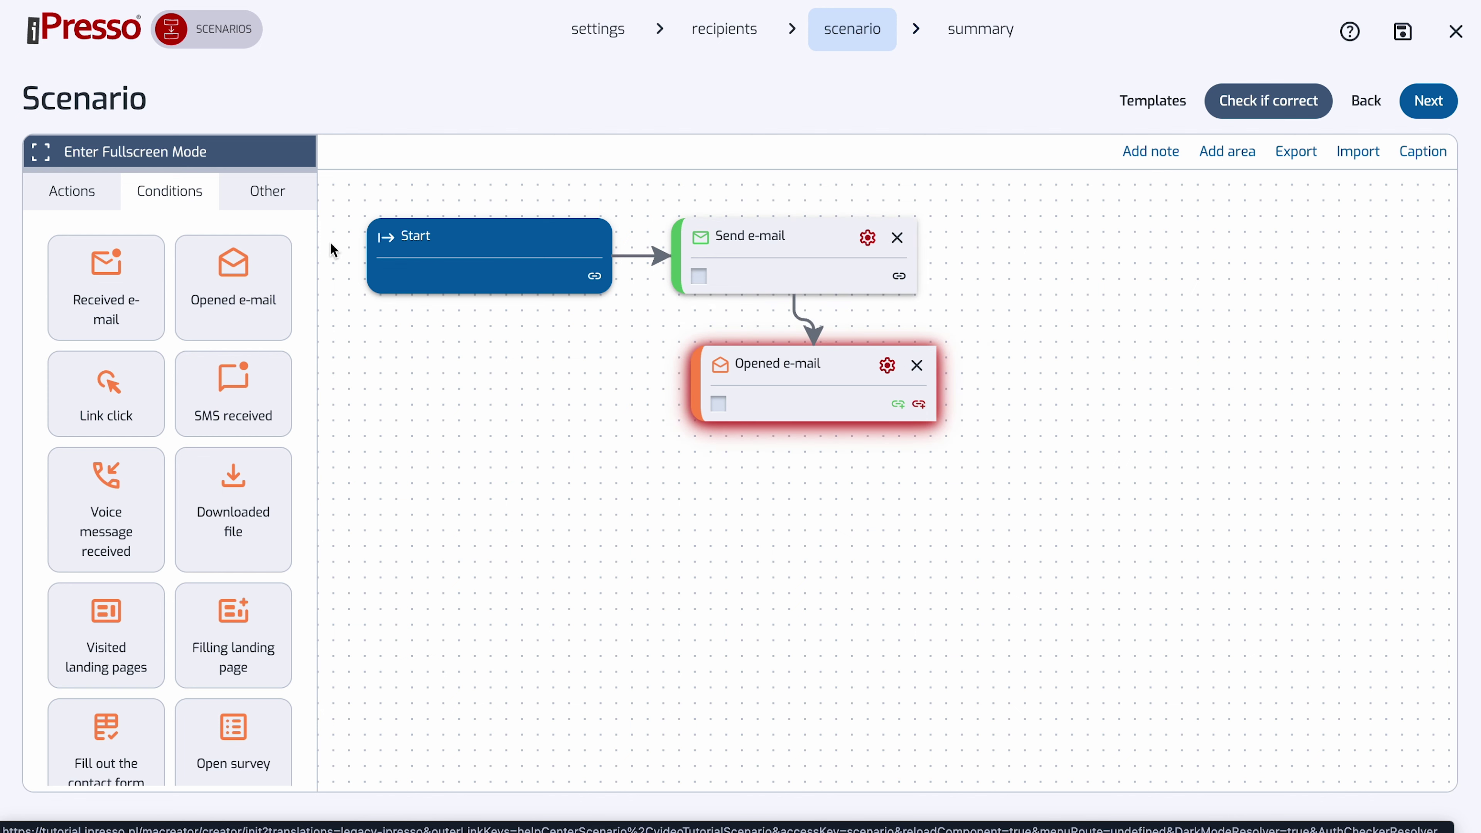
Add an End block beneath Start and link the "yes" branch of the Opened e-mail condition to it
left_click(267, 191)
left_click_drag(268, 711, 408, 384)
left_click_drag(912, 367, 548, 397)
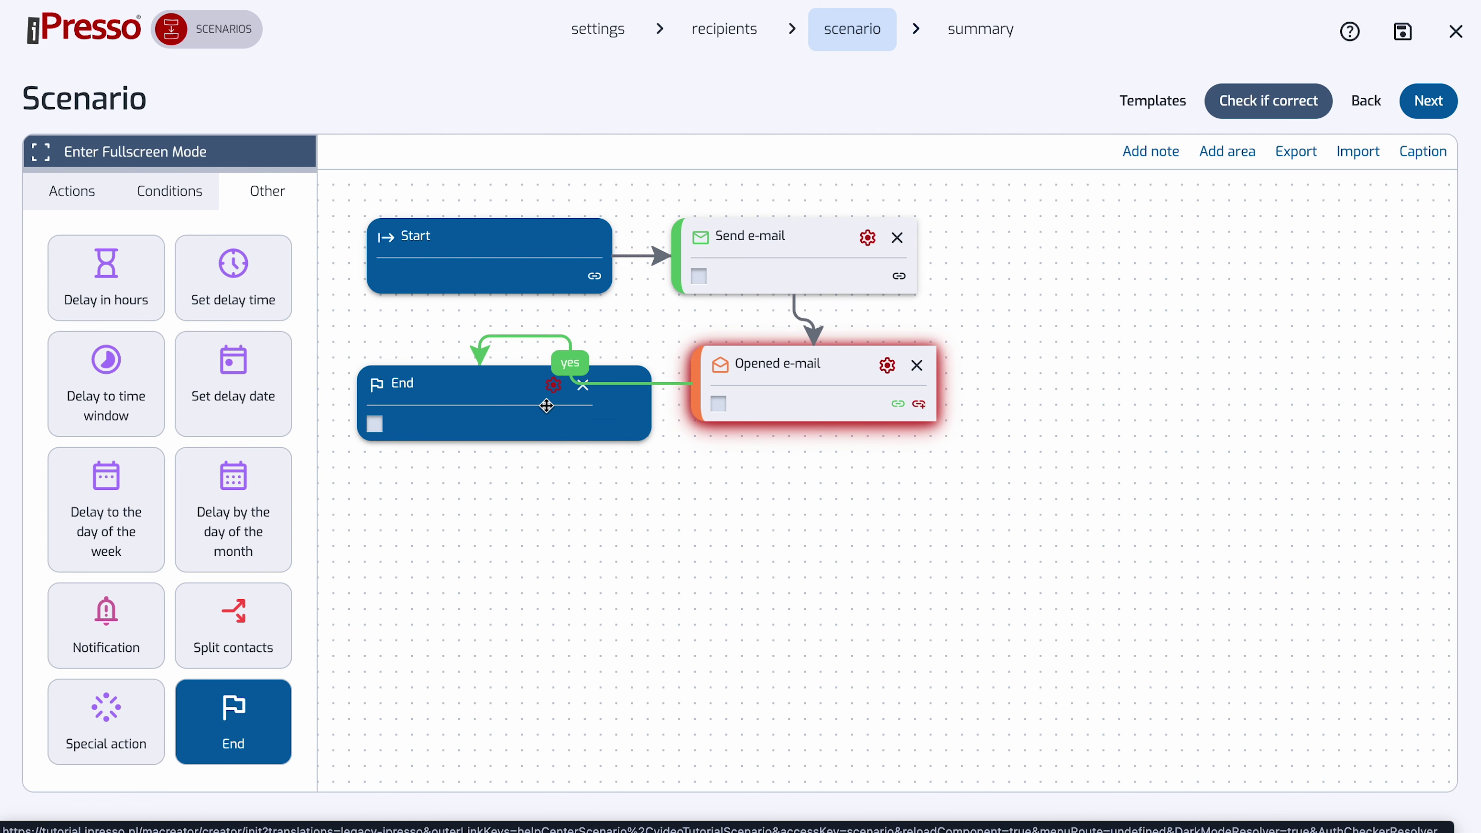
Add a Send SMS action beneath the Opened e-mail condition and link the condition's "no" branch to it
left_click(58, 196)
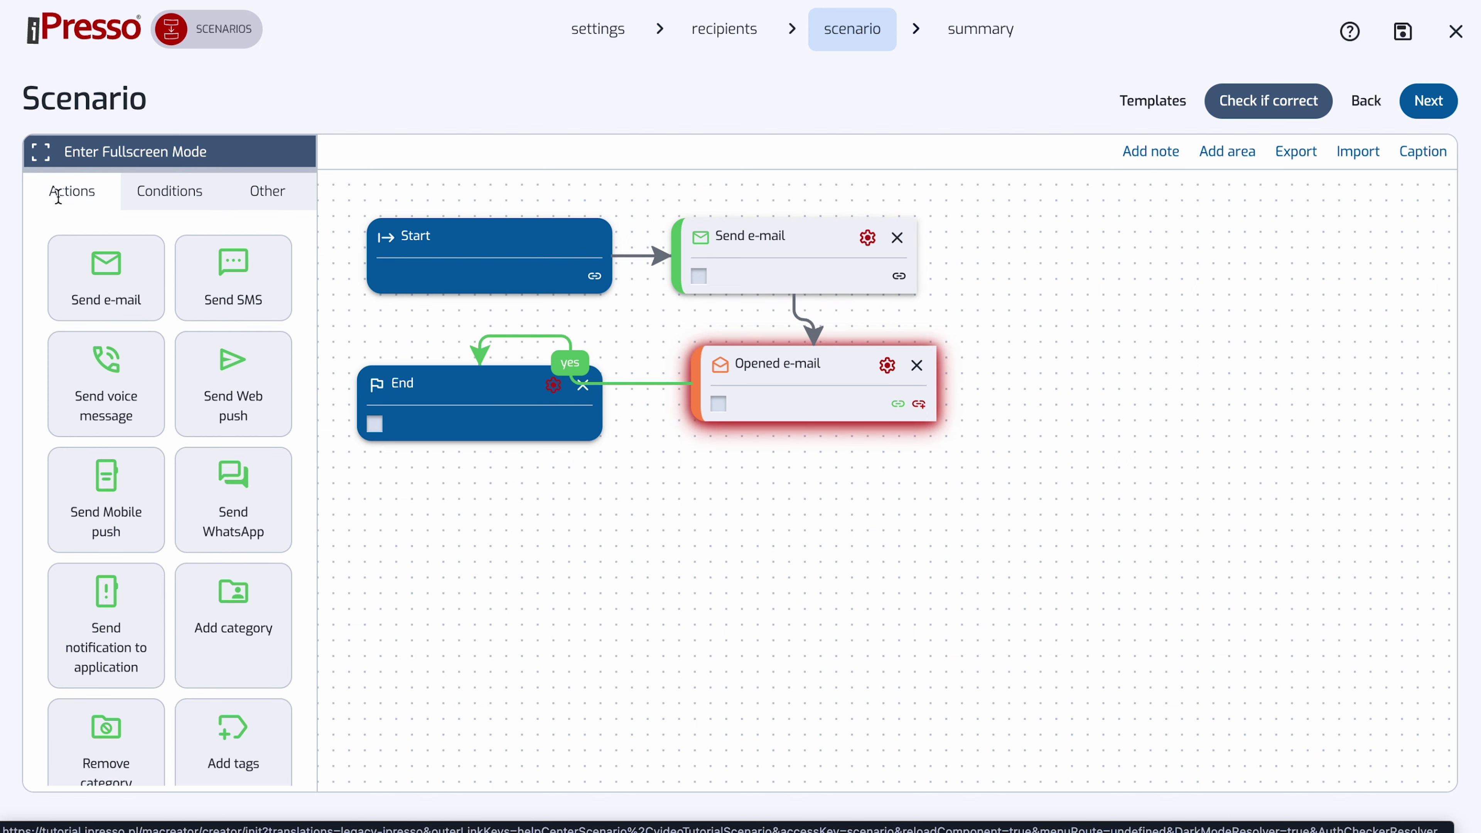
left_click_drag(234, 265, 933, 528)
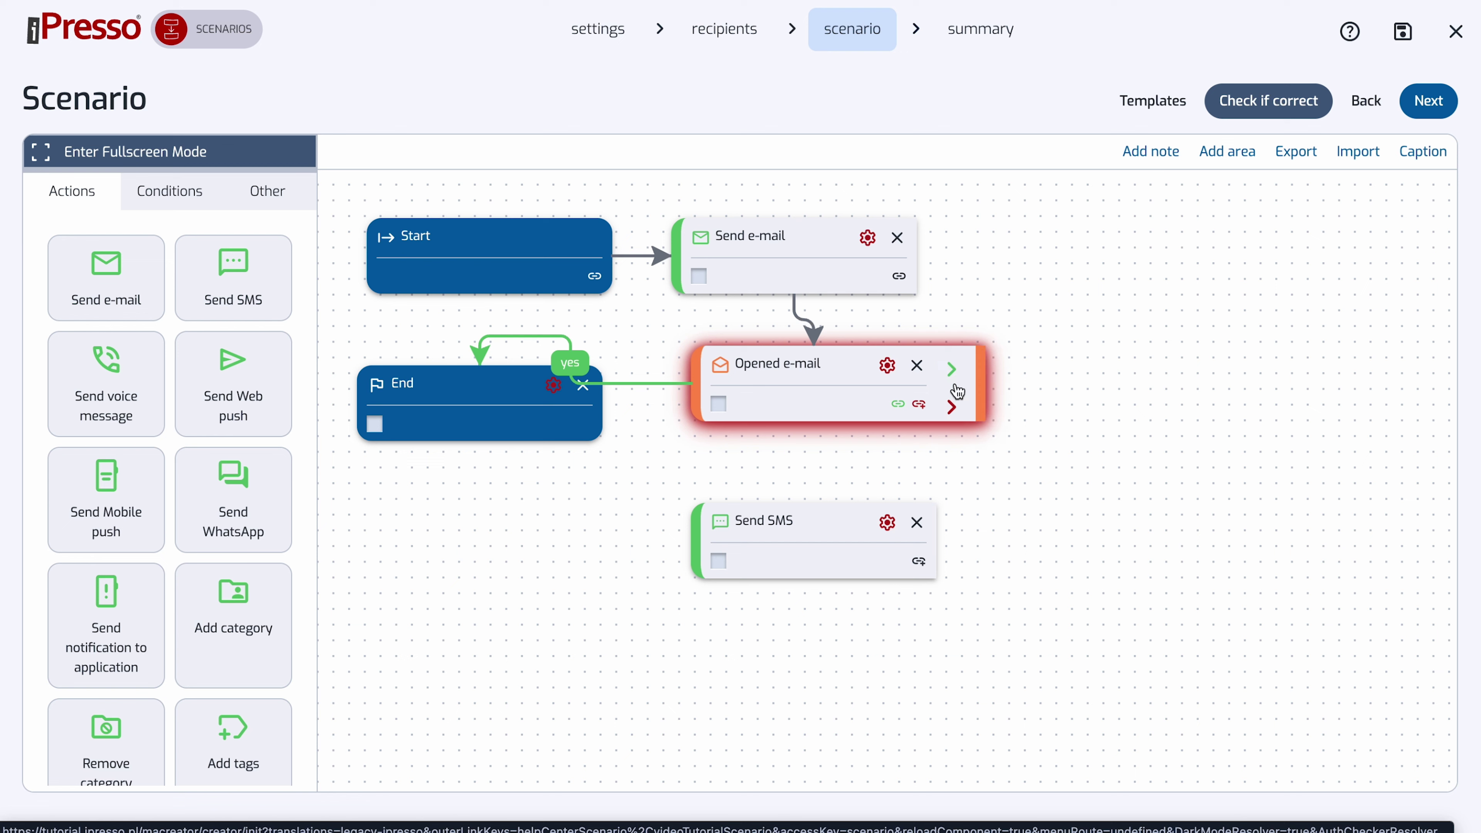
left_click_drag(952, 407, 945, 531)
left_click_drag(817, 543, 810, 589)
Add a second End block linked from Send SMS, and reposition both End blocks in vertical alignment
left_click(266, 192)
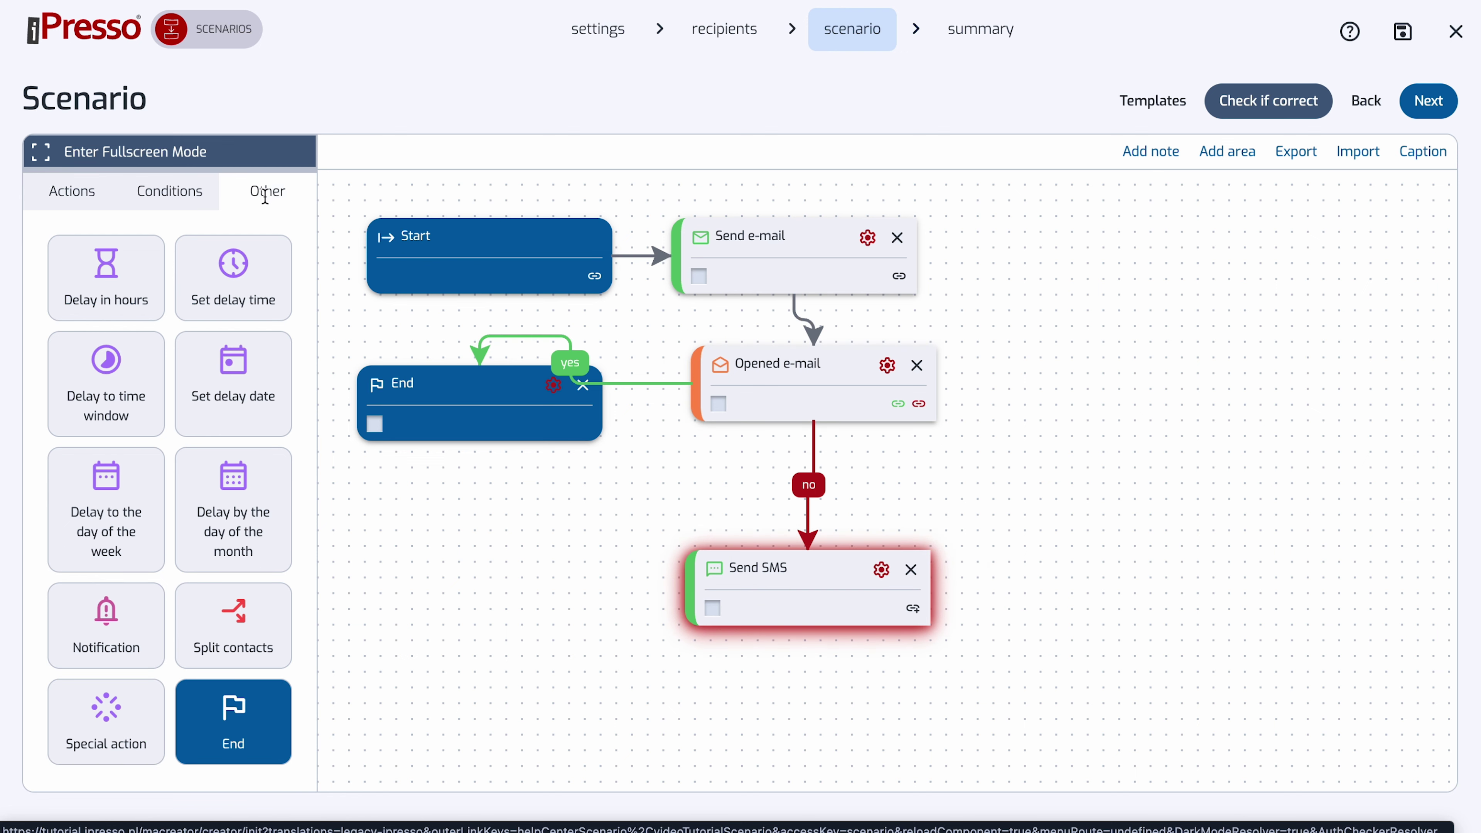
left_click_drag(242, 729, 522, 580)
left_click_drag(956, 601, 520, 721)
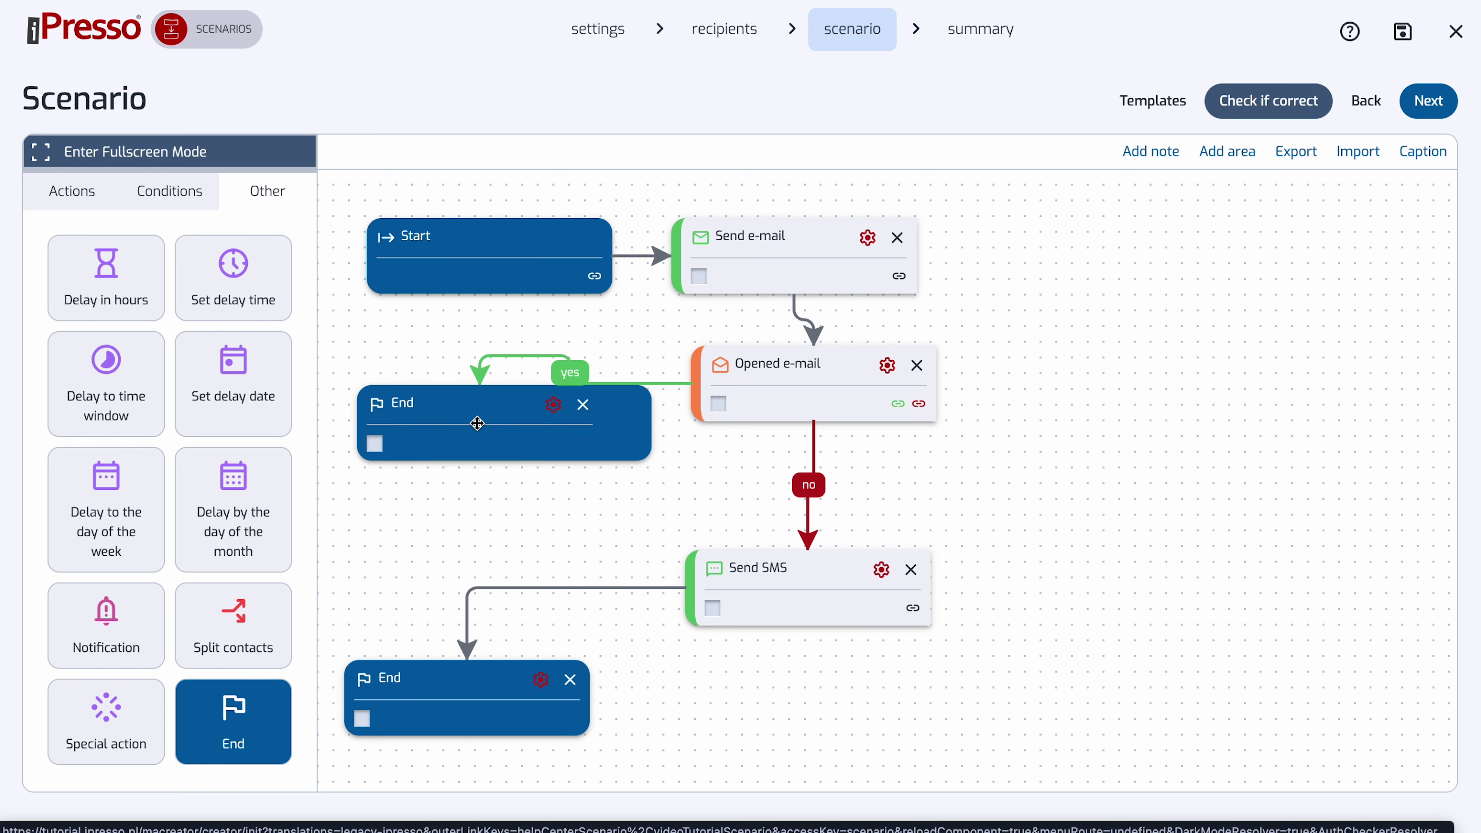
left_click_drag(477, 424, 478, 475)
left_click_drag(435, 677, 448, 678)
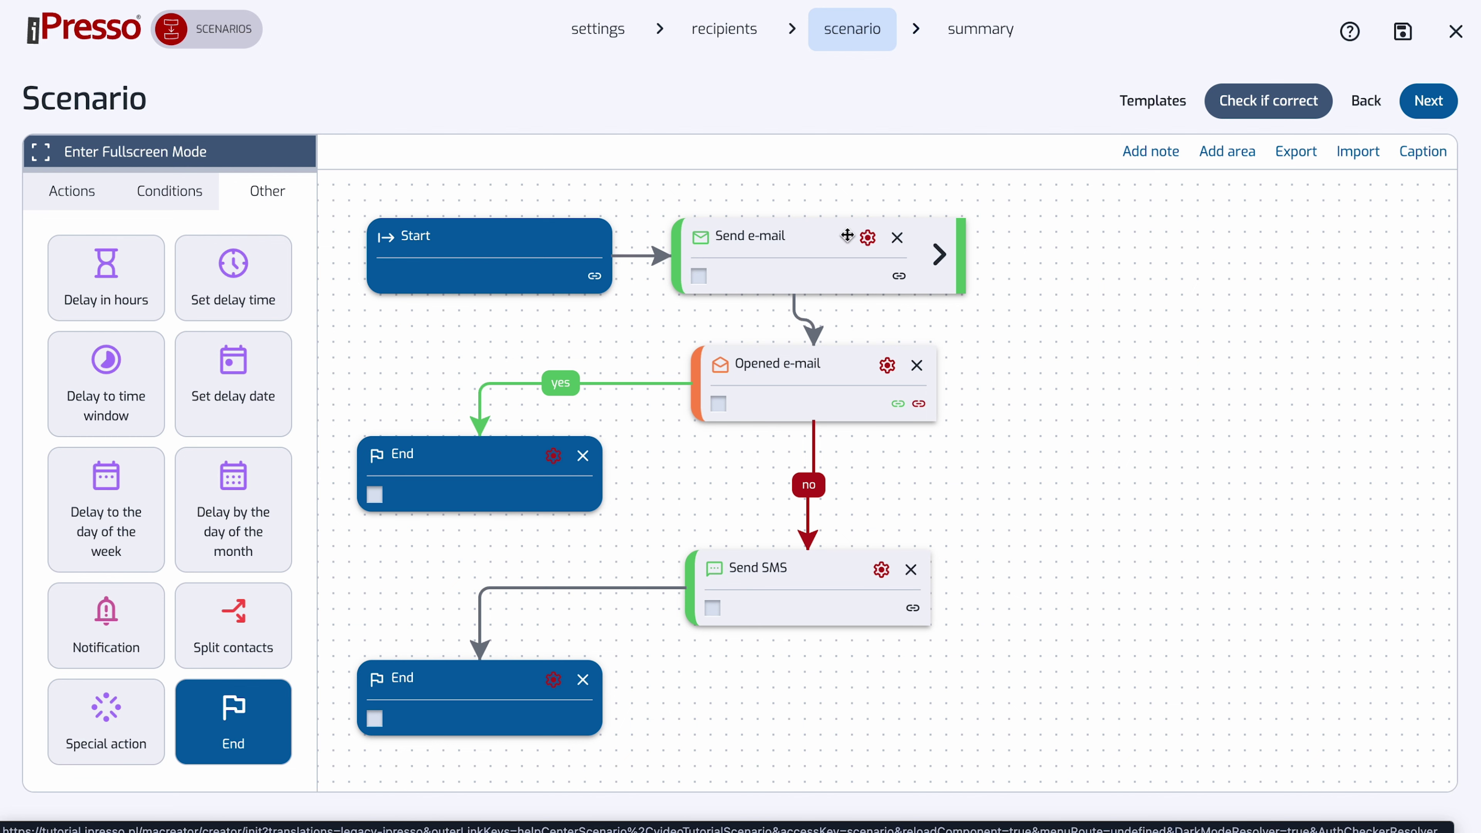
Configure the Send e-mail block with the name "Send the e-mail" and the "Organic Harvest - New product" e-mail, and save it
left_click(868, 238)
left_click(540, 345)
type("Send the e-mail")
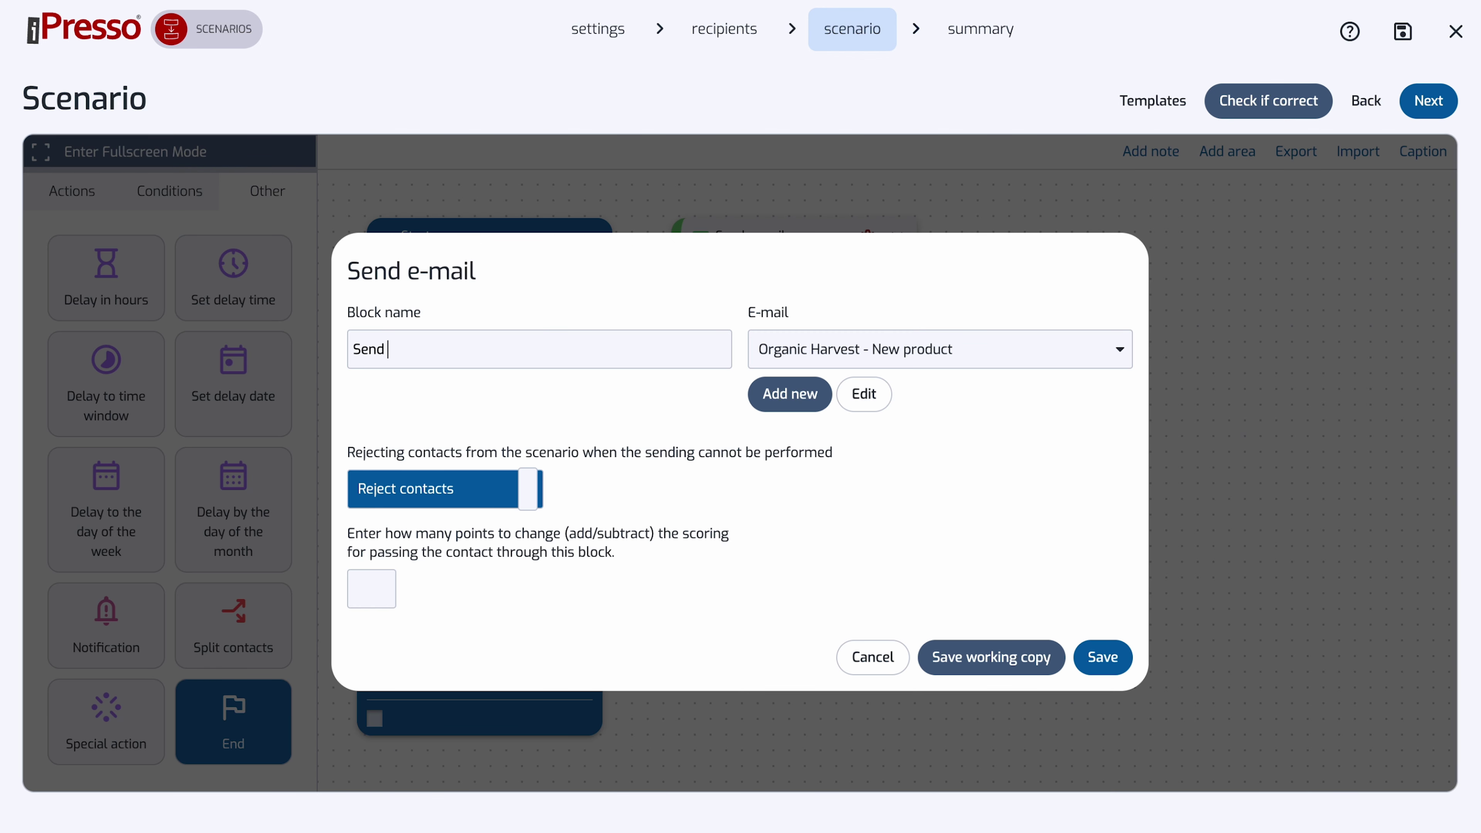
left_click(1064, 365)
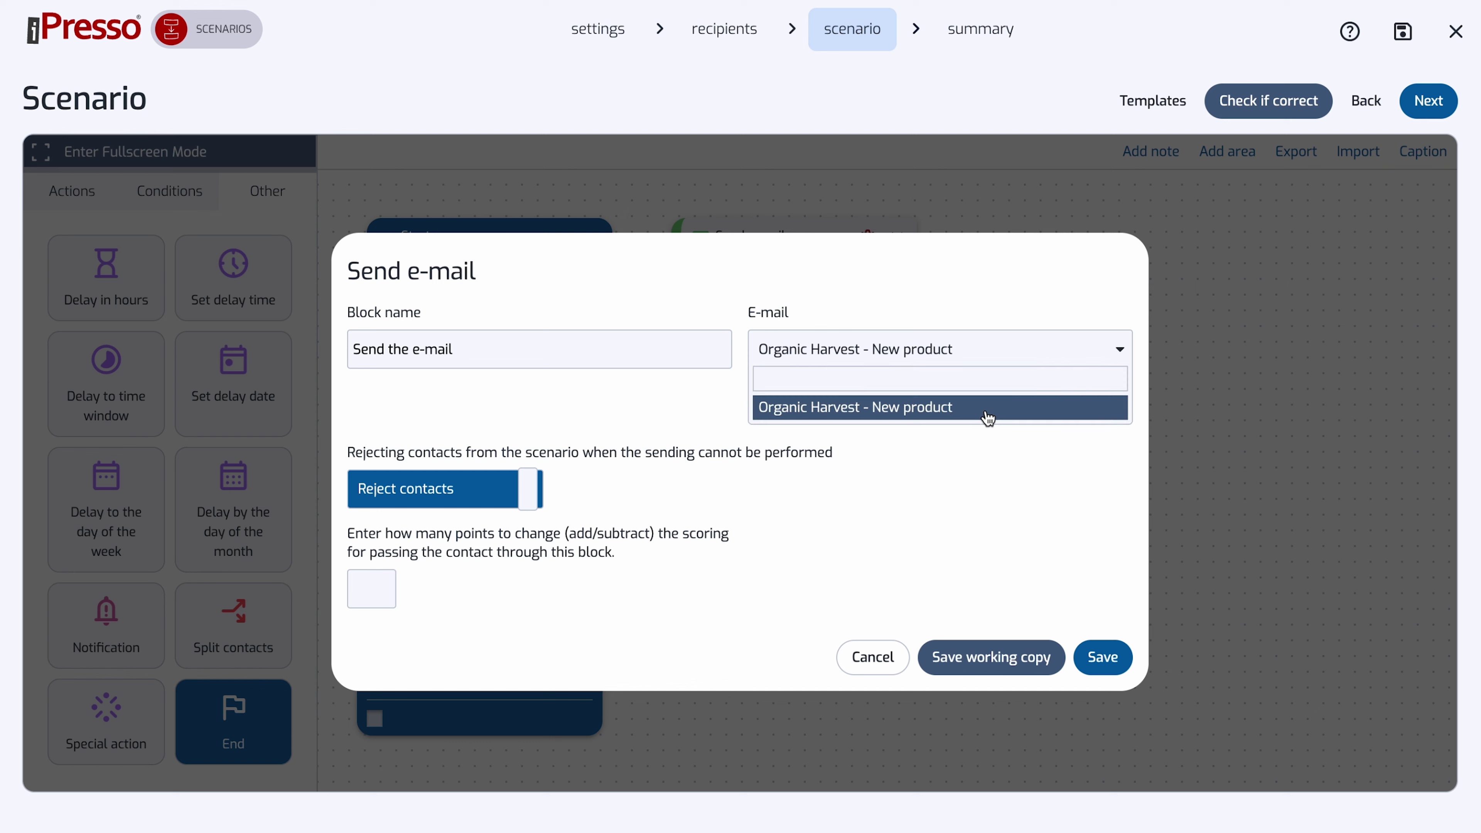
left_click(986, 416)
left_click(1099, 657)
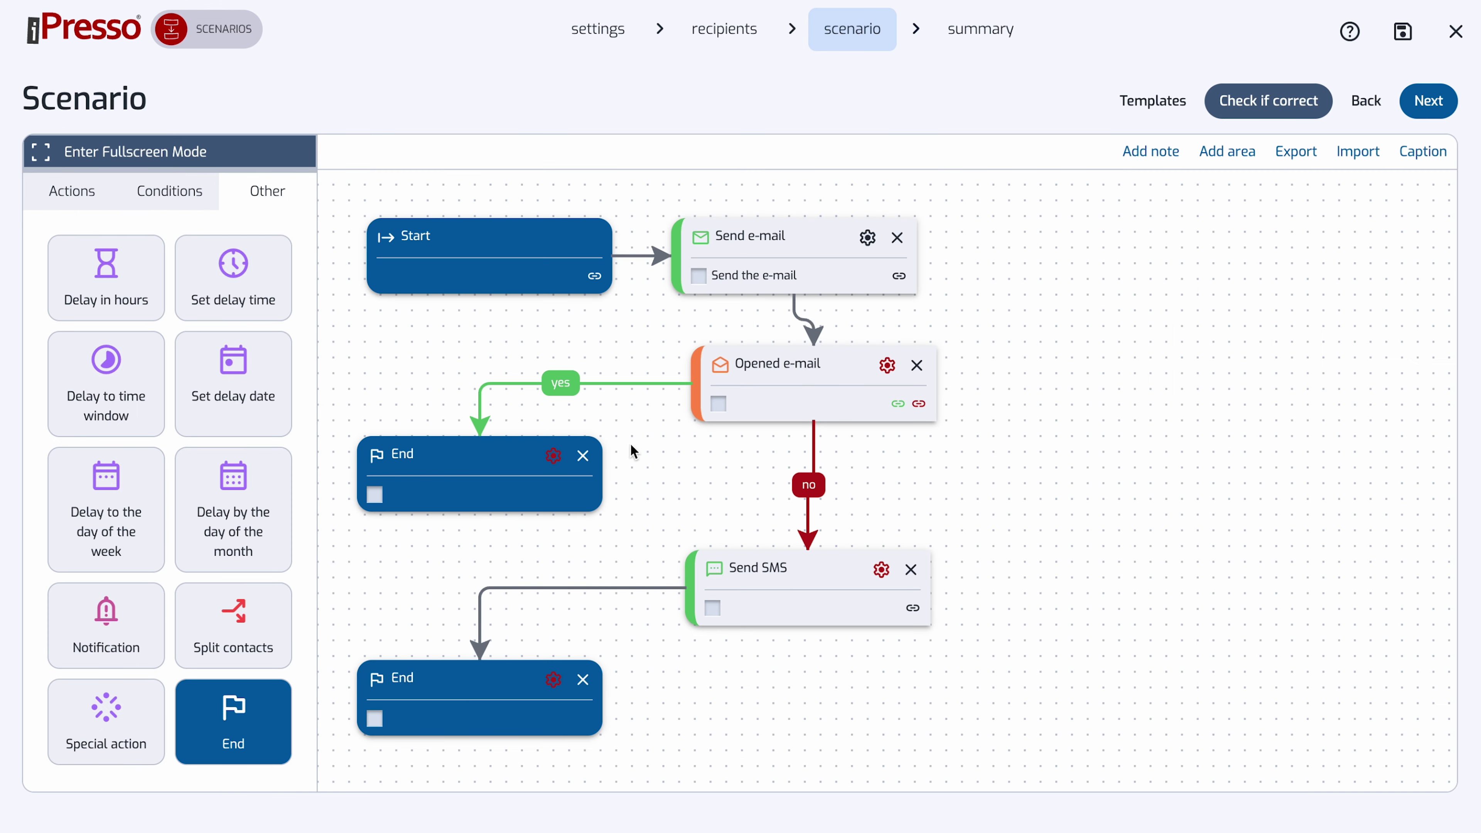
Configure the Opened e-mail block as "Is the e-mail opened?" with a wait time of 72 and a verification interval of 24 hours
left_click(885, 367)
left_click(584, 349)
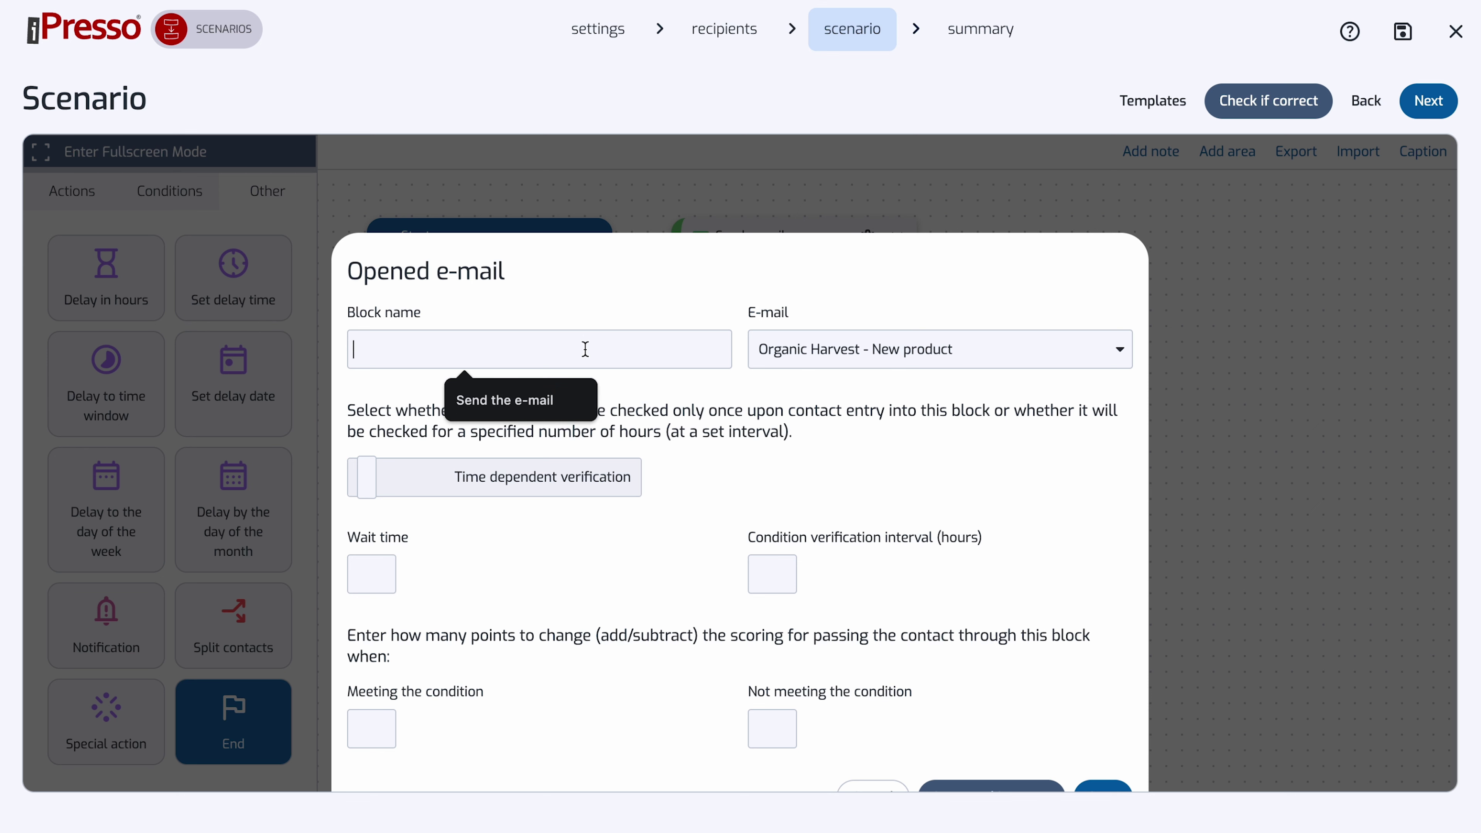
type("Is the e")
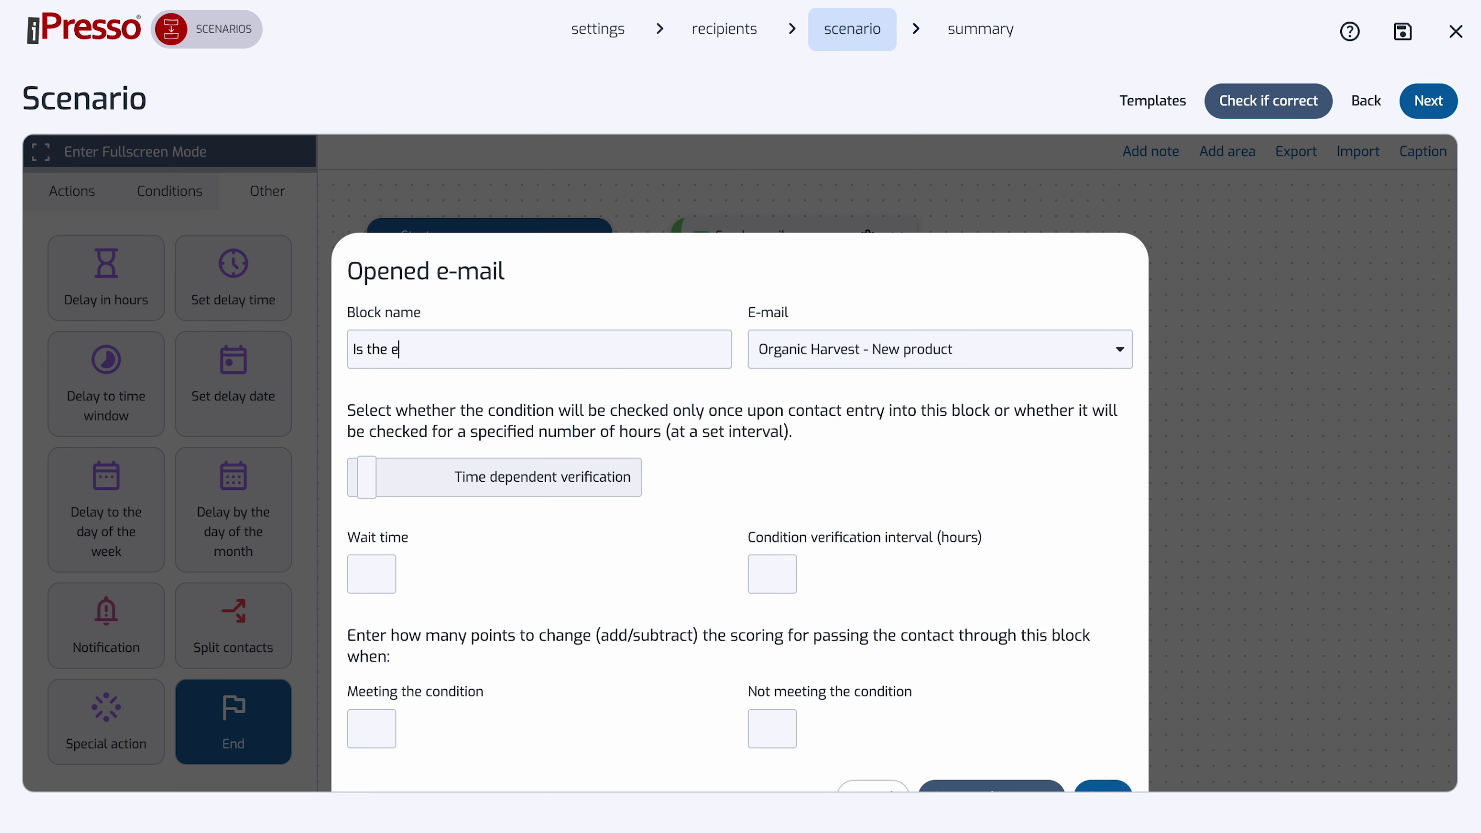
type("-mail opened?")
scroll(681, 534, "down", 1)
left_click(777, 541)
type("24")
left_click(368, 539)
type("72")
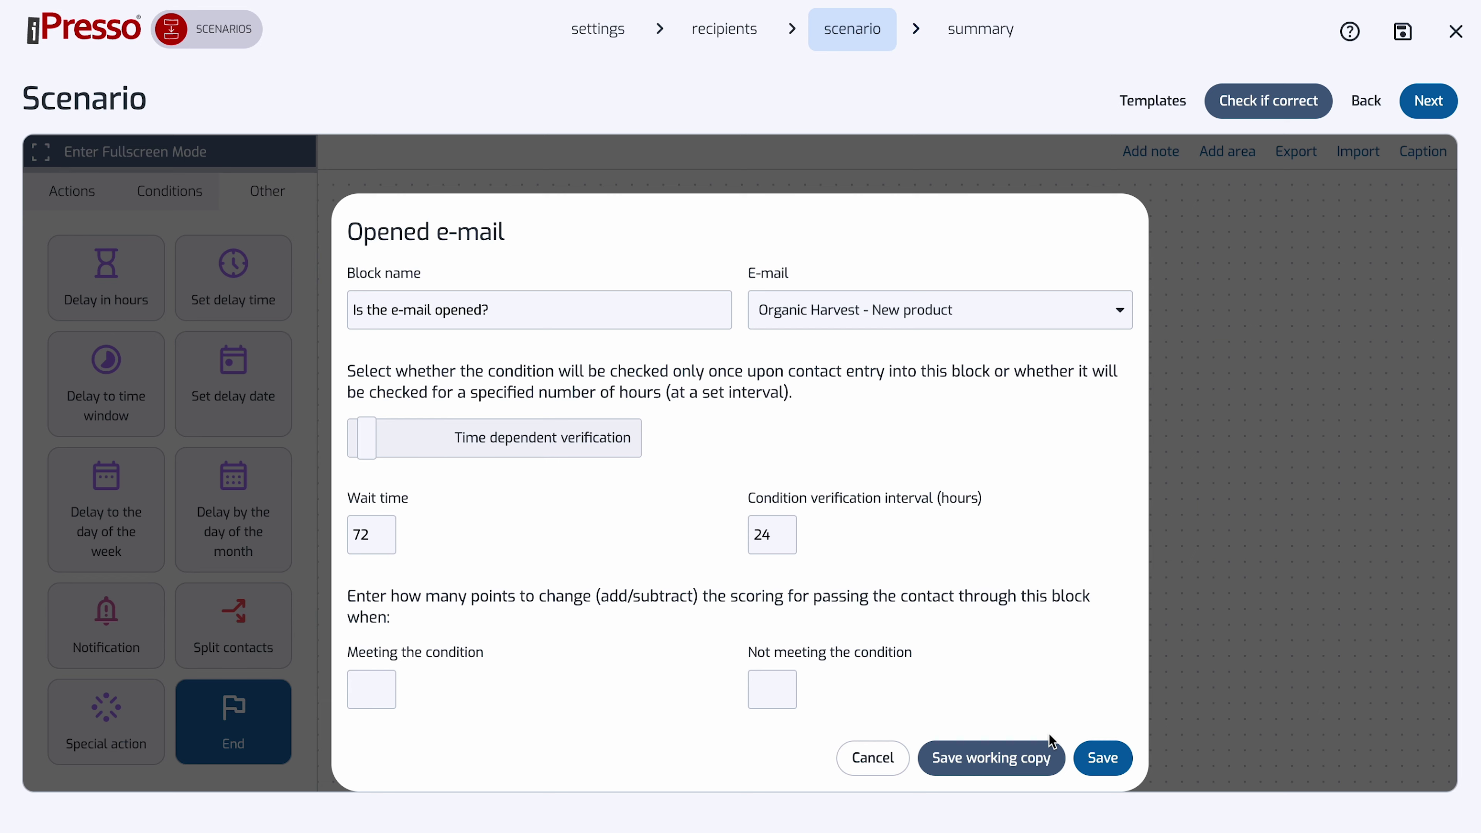
left_click(1102, 760)
Name the End block on the "yes" branch "Email opened, yay!" and save it
left_click(551, 459)
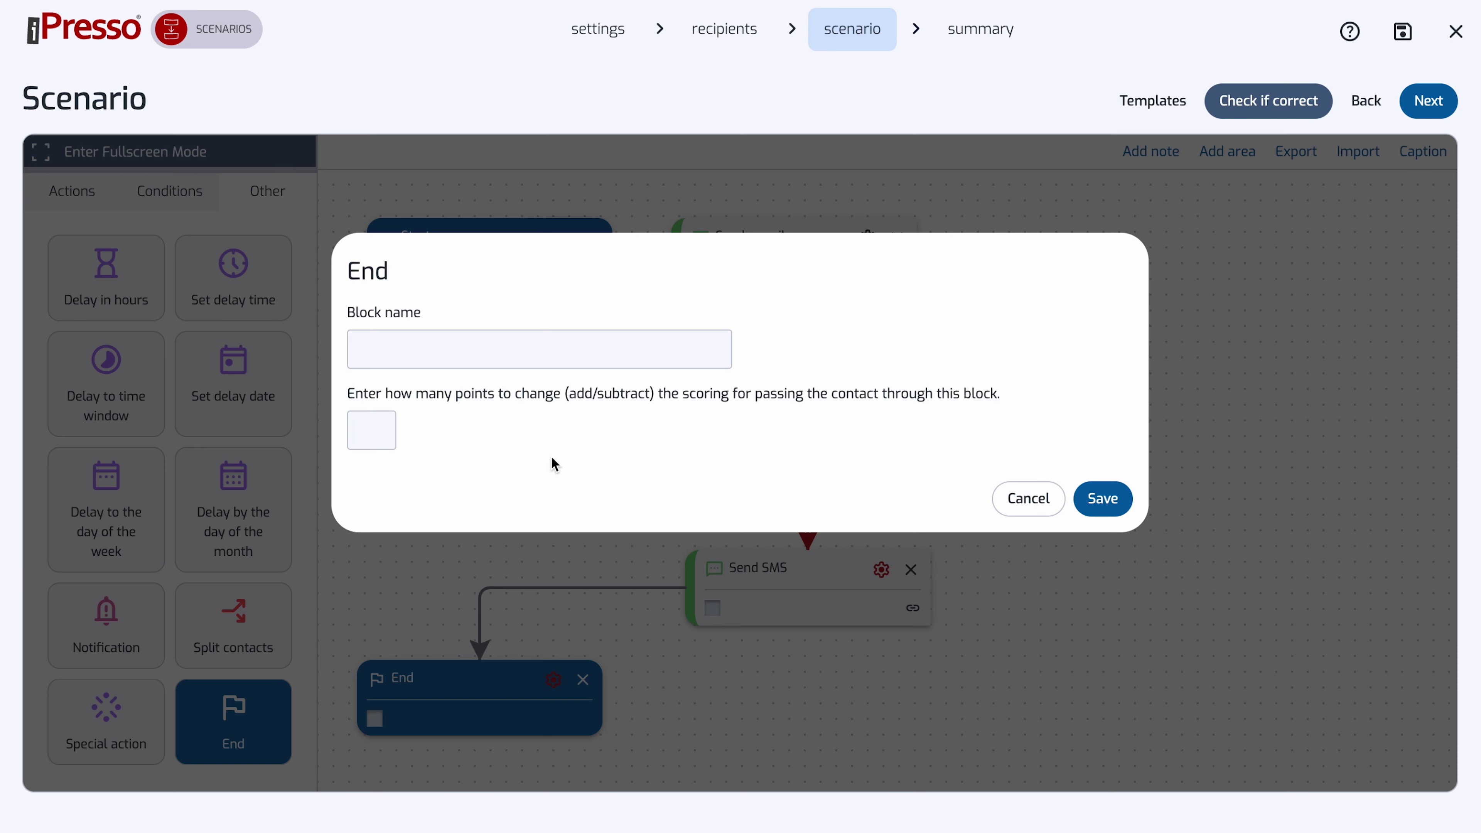
left_click(466, 352)
type("Email opened, yay!")
left_click(1084, 507)
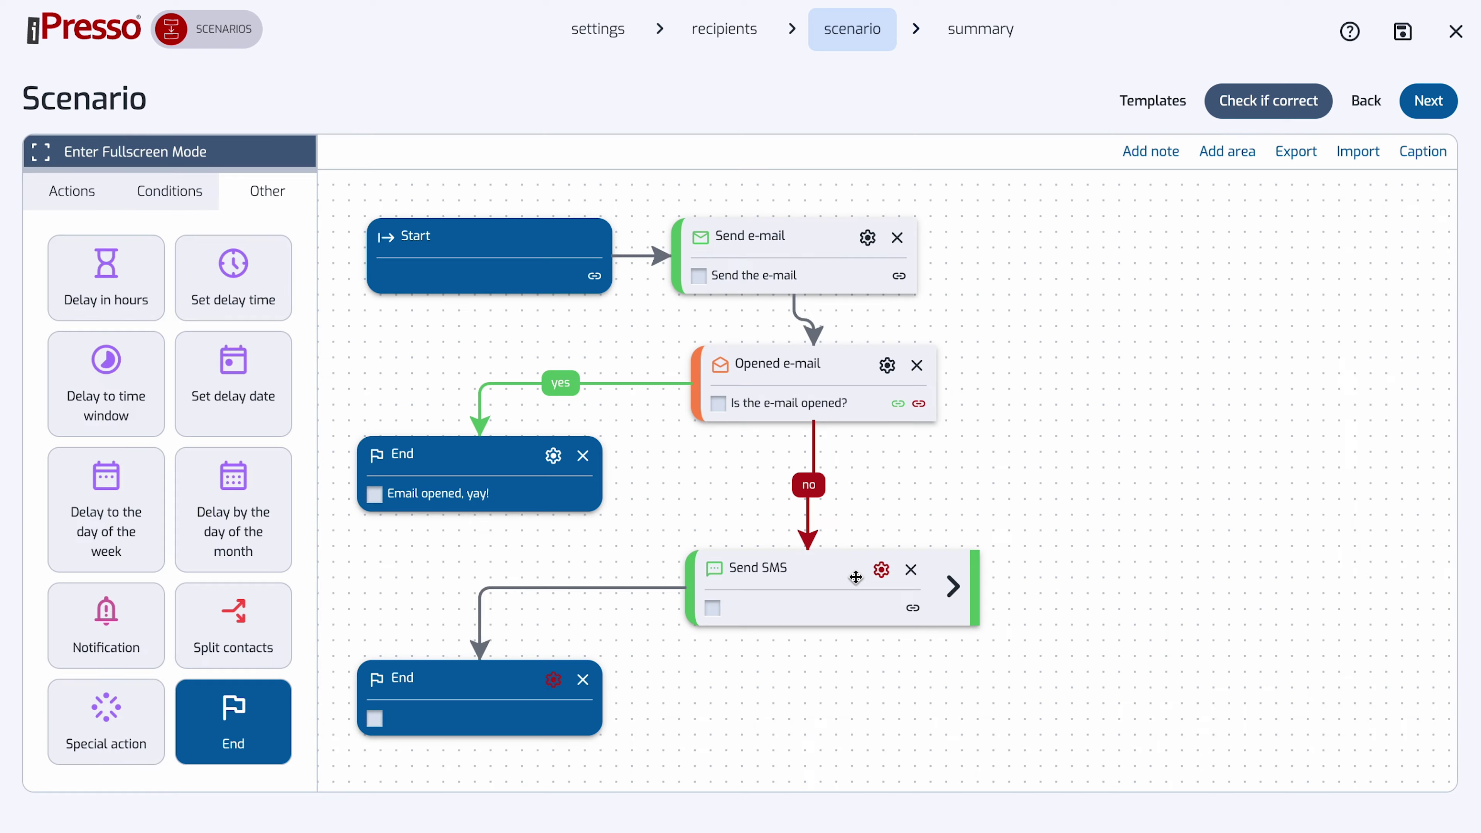
Name the Send SMS block "Sen the reminder" and save it with the Organic Harvest SMS
scroll(878, 552, "down", 1)
left_click(882, 514)
left_click(641, 350)
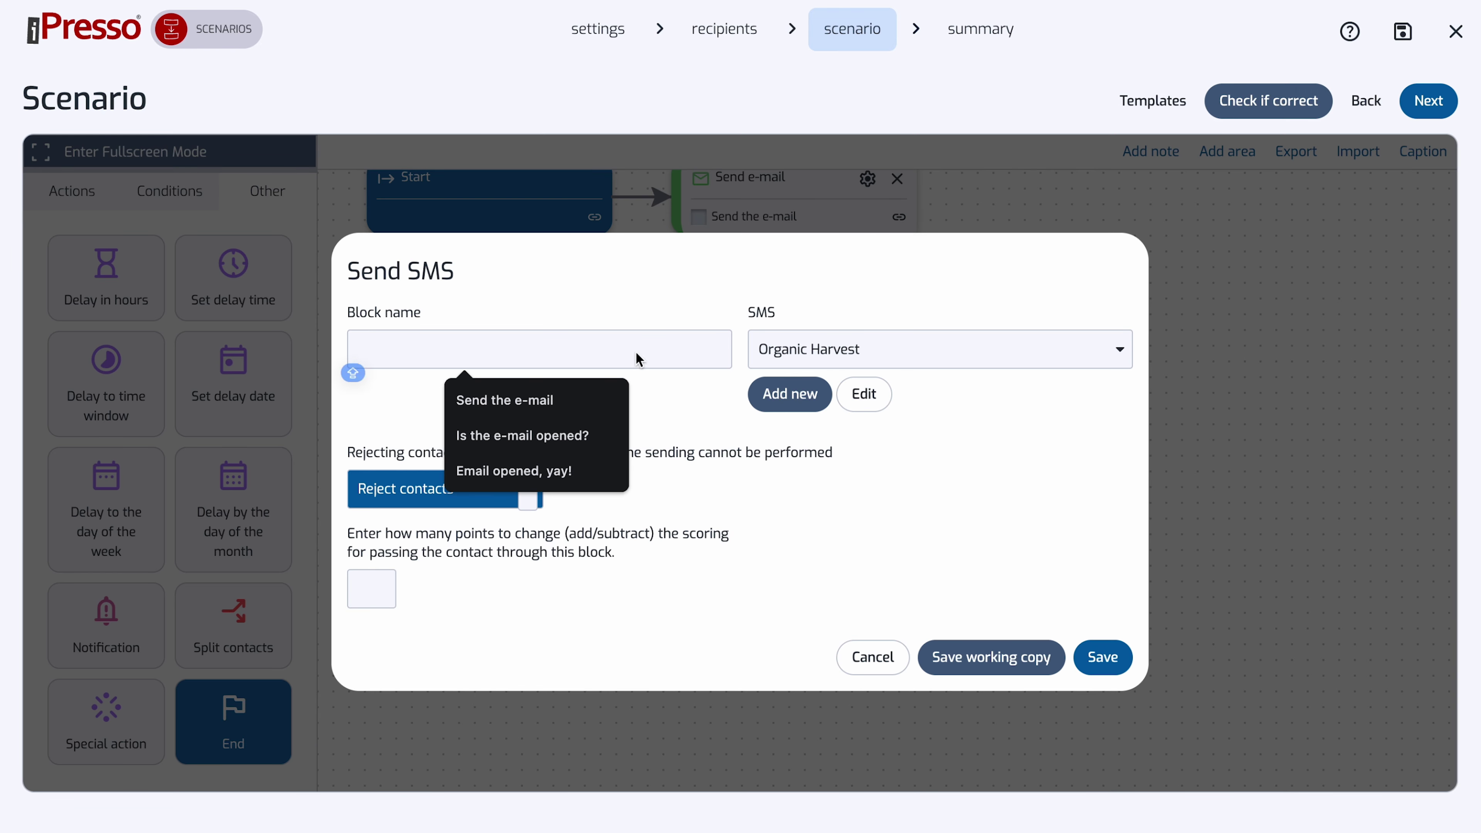
type("Sen the reminder")
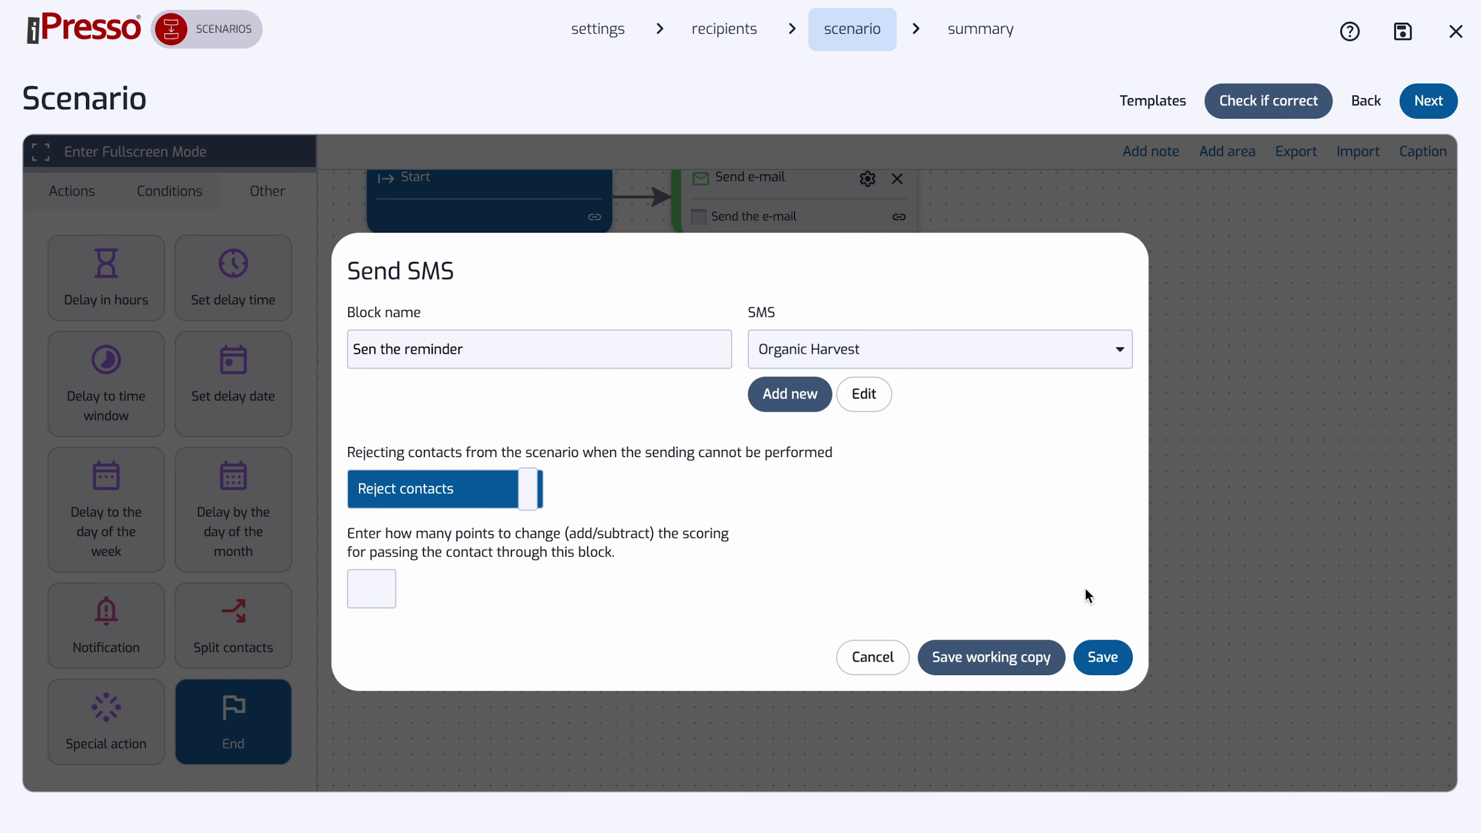
left_click(1102, 657)
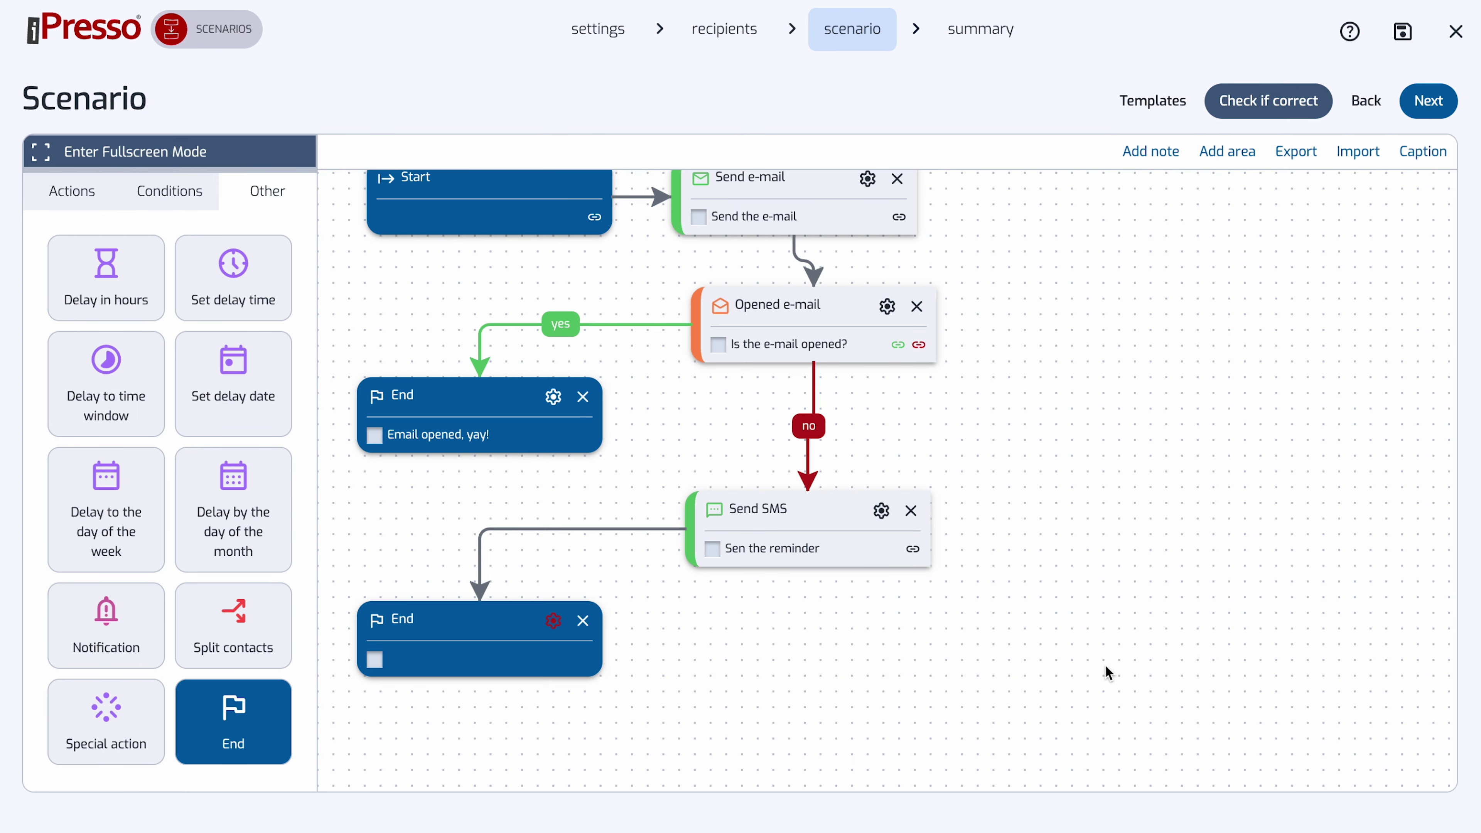
Name the End block that follows Send SMS "Reminder sent" and save it
left_click(553, 621)
left_click(452, 349)
type("Reminder sent")
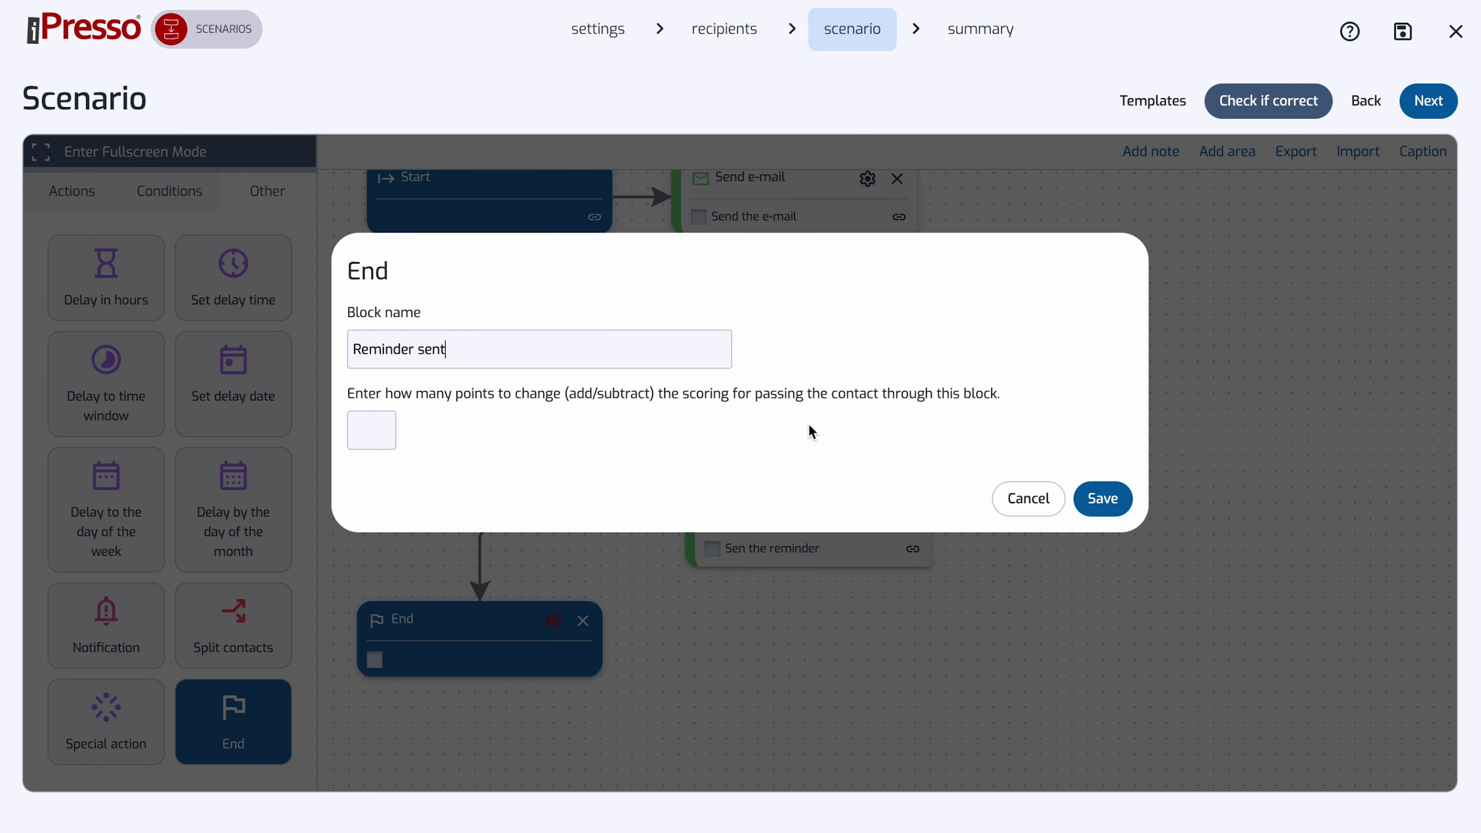
left_click(1102, 498)
scroll(1115, 505, "up", 1)
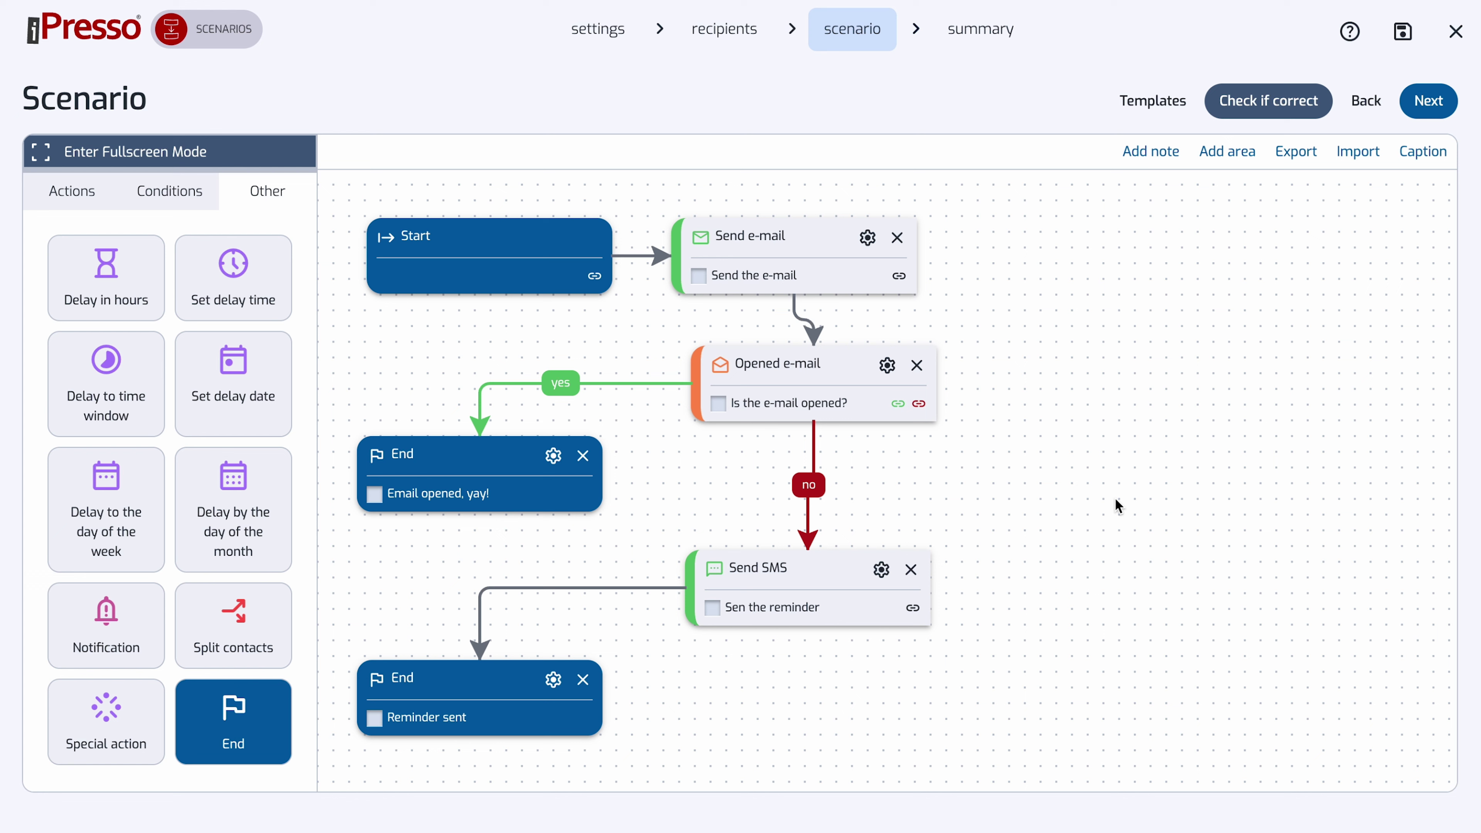
Check the scenario's configuration, proceed to the summary, save the scenario and exit to the scenario list
left_click(1251, 120)
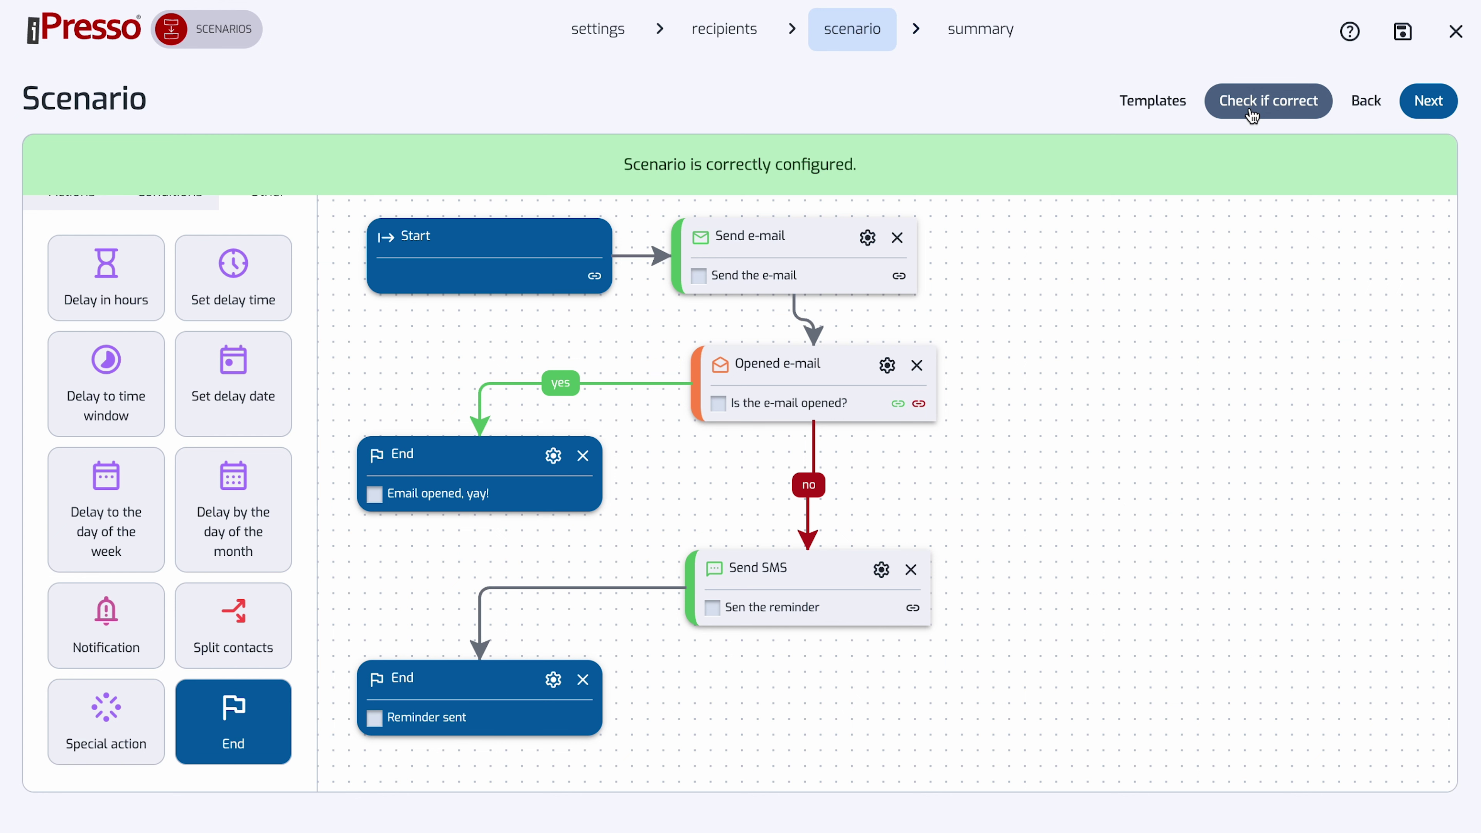
left_click(1424, 101)
scroll(1295, 377, "down", 2)
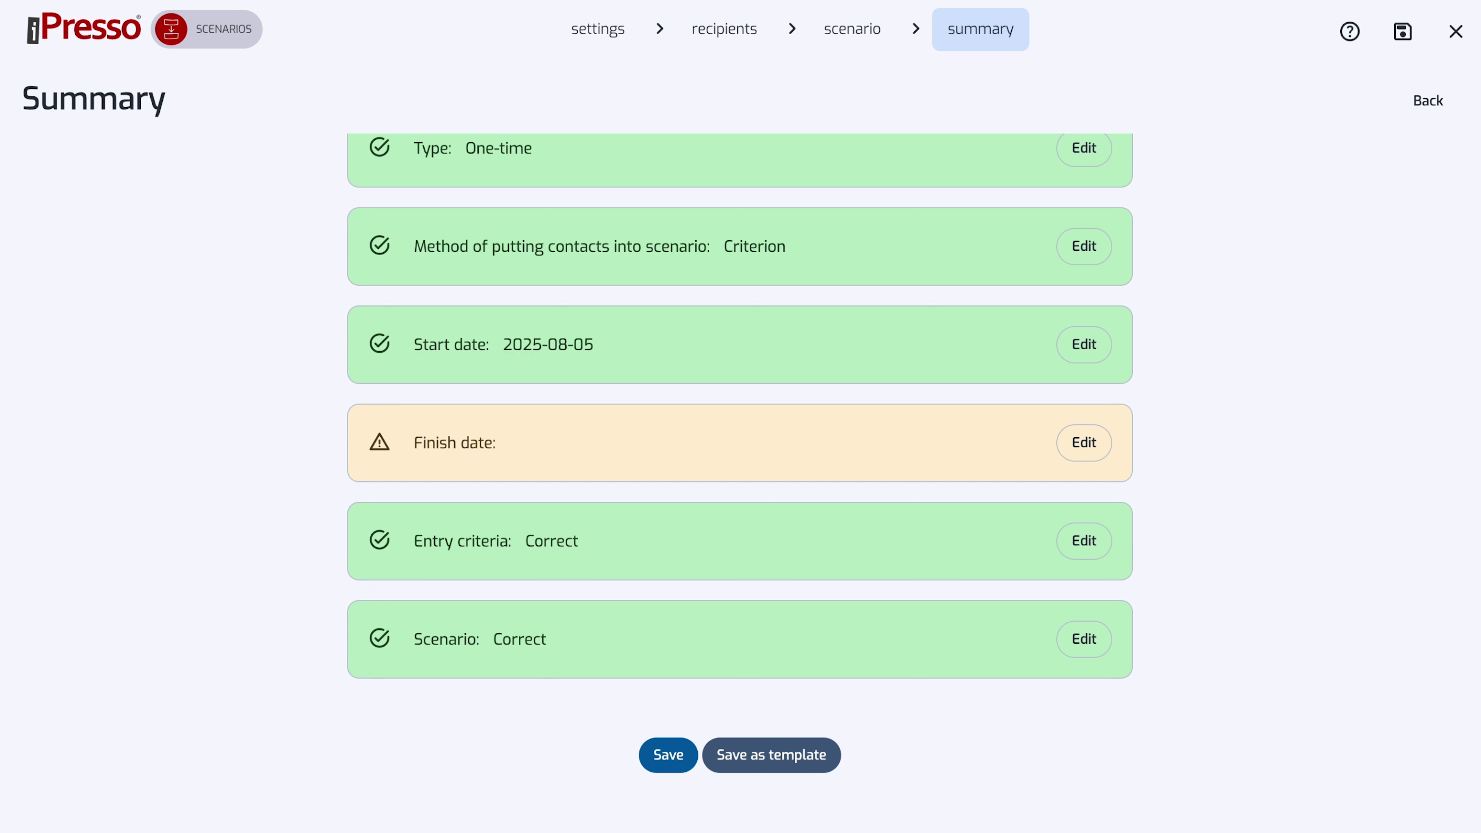
left_click(669, 755)
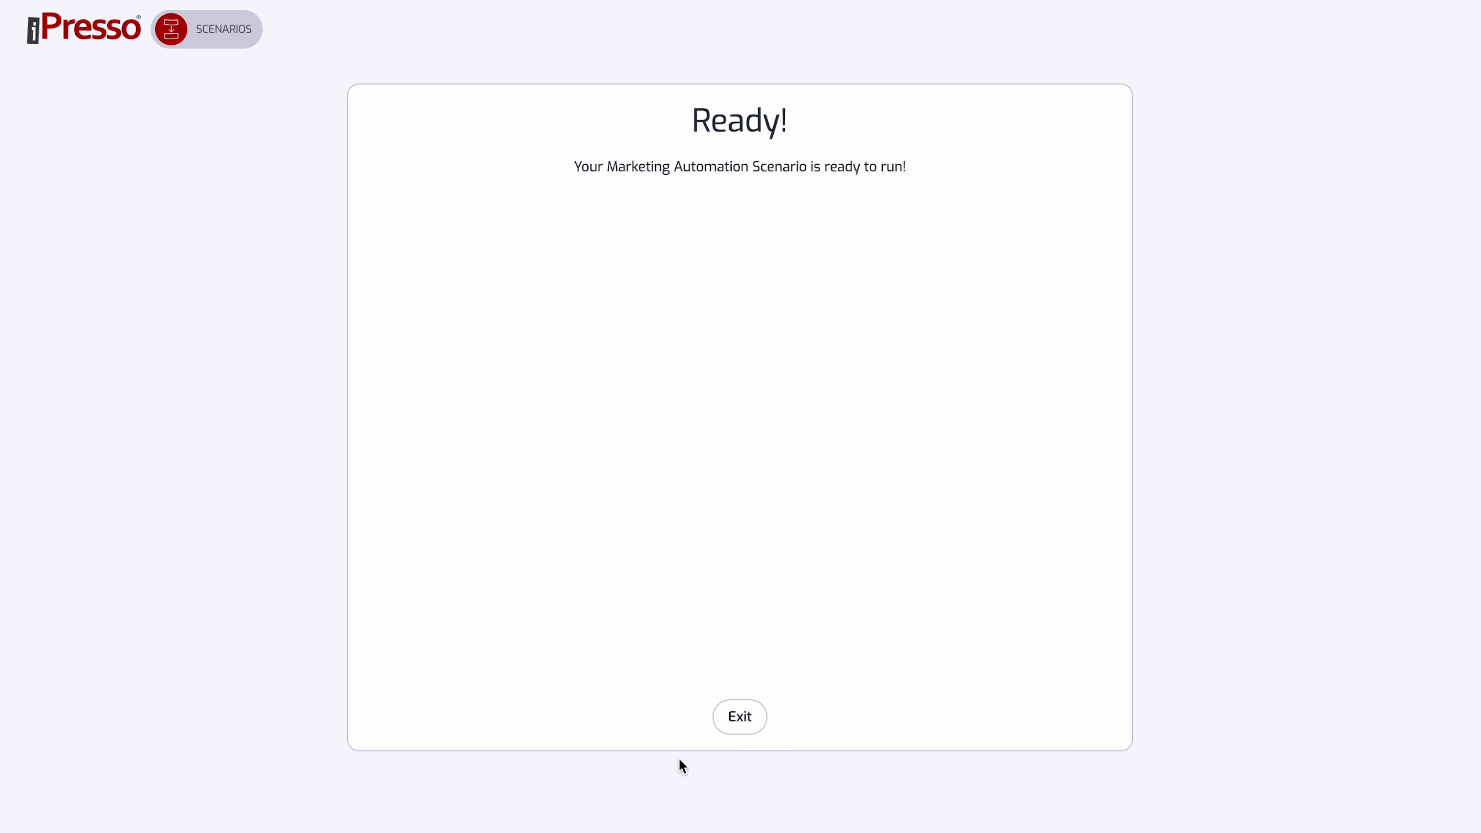
left_click(742, 719)
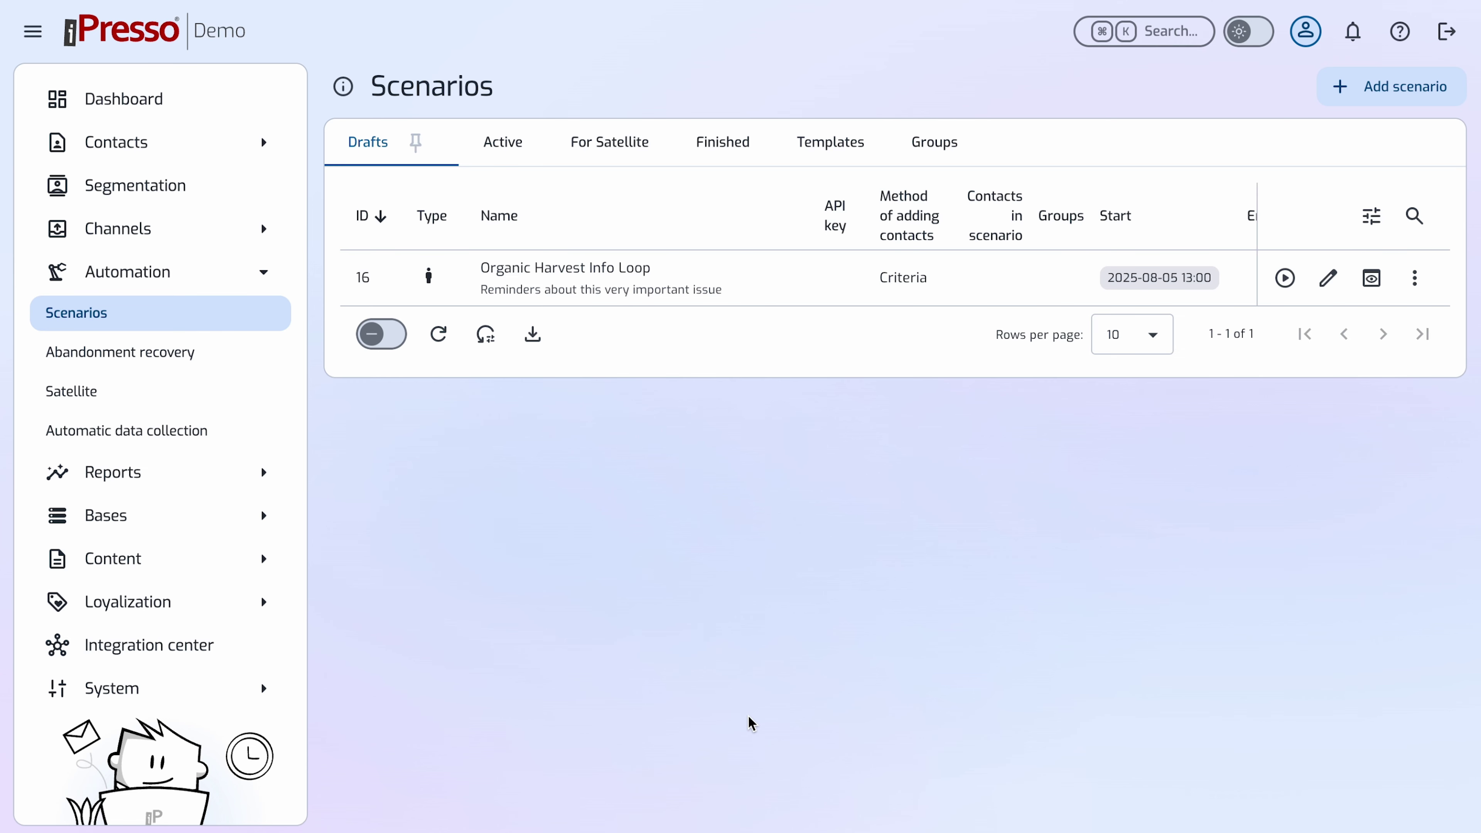